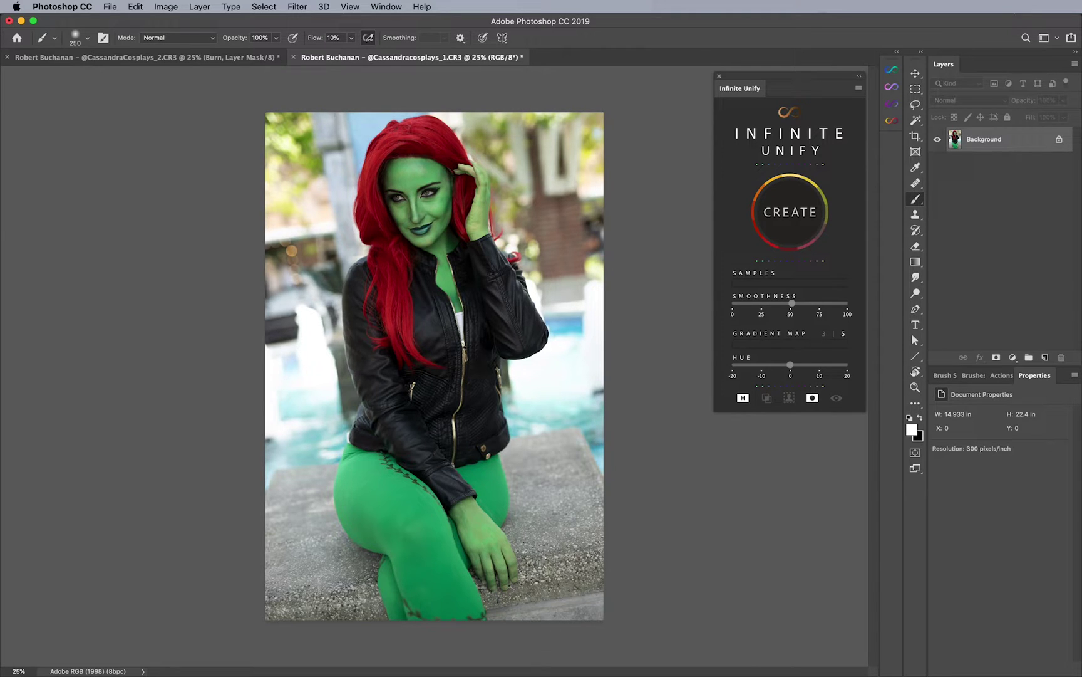
Step: Run the Dodge and Burn action to add a grayscale Dodge and Burn group with Burn and Dodge layers
{"action": "key", "text": "v"}
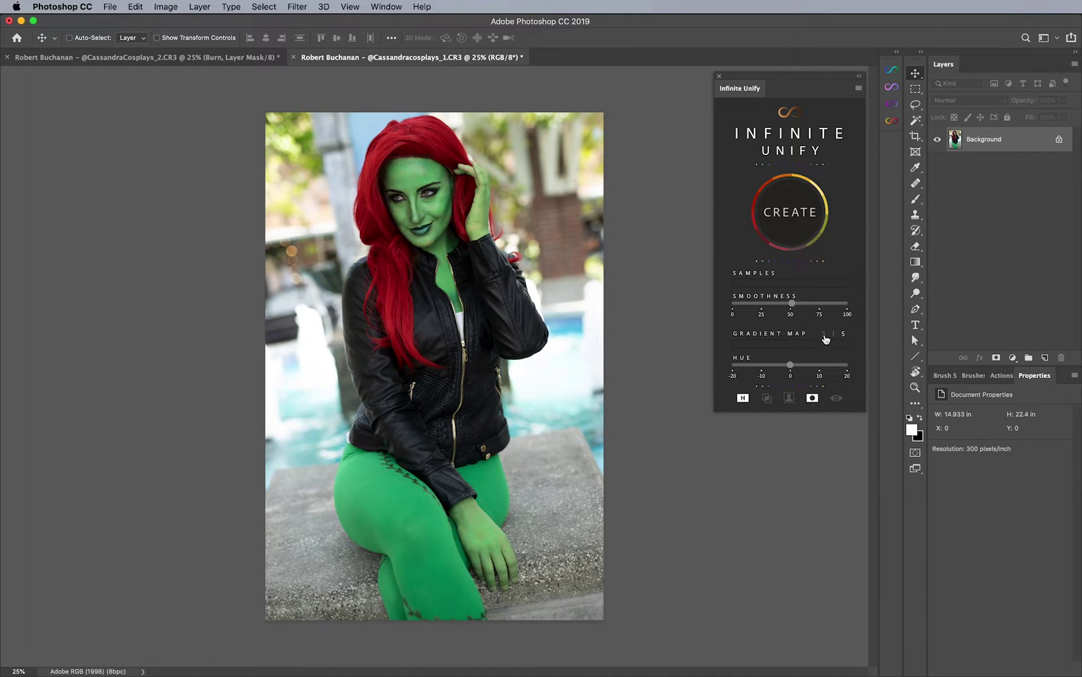
{"action": "left_click", "coordinate": [1001, 376]}
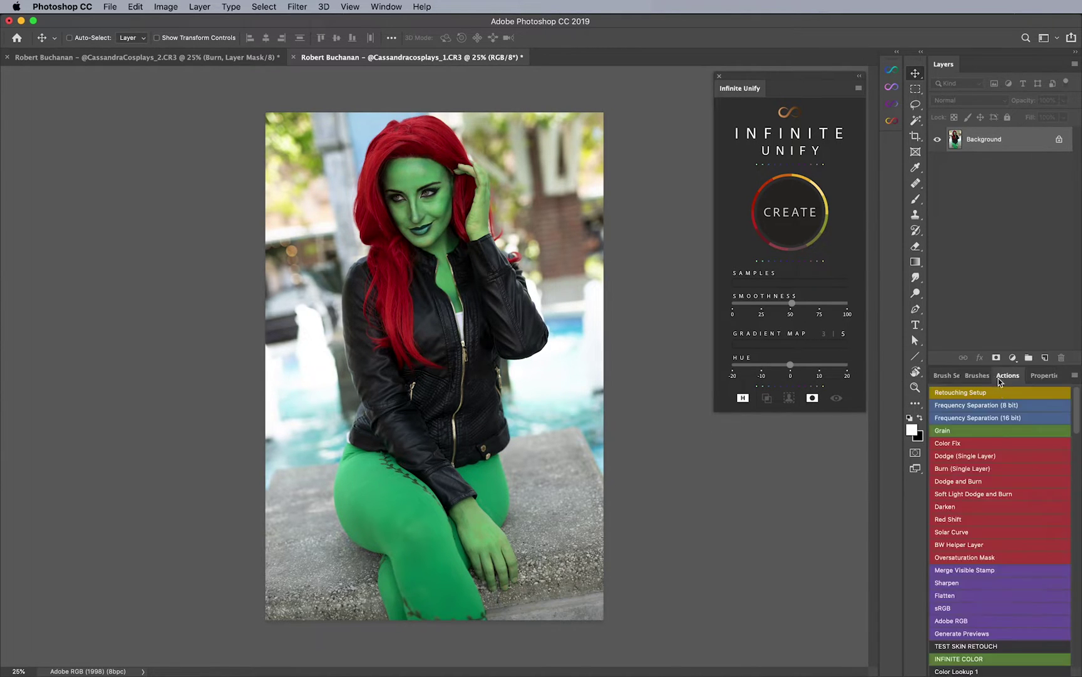
{"action": "left_click", "coordinate": [963, 481]}
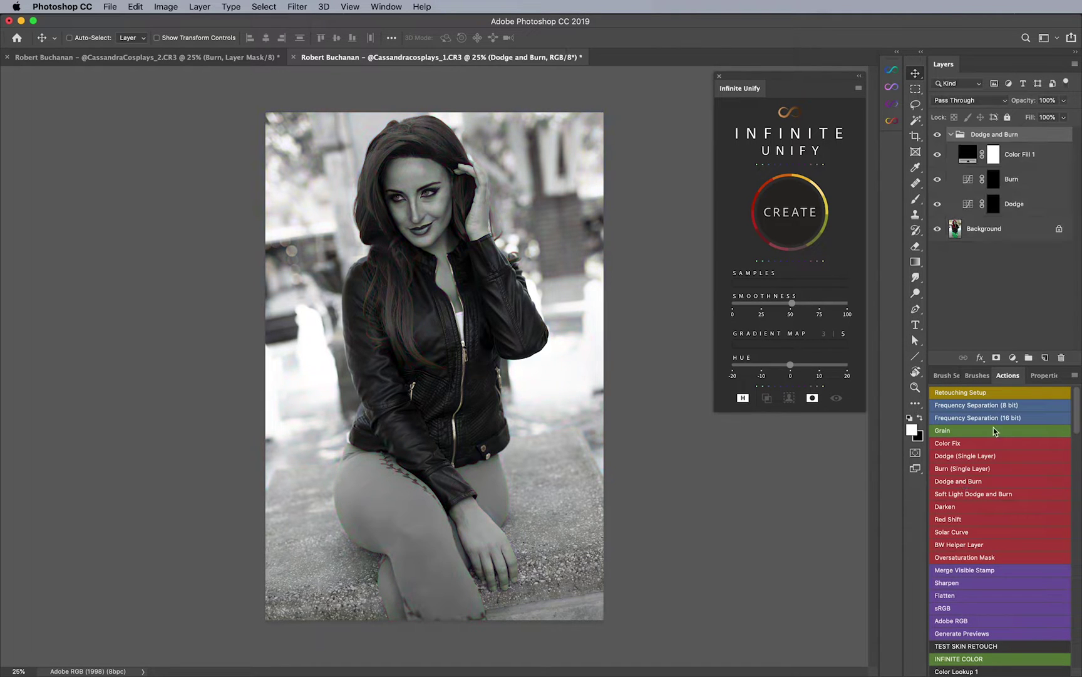
{"action": "left_click", "coordinate": [1034, 375]}
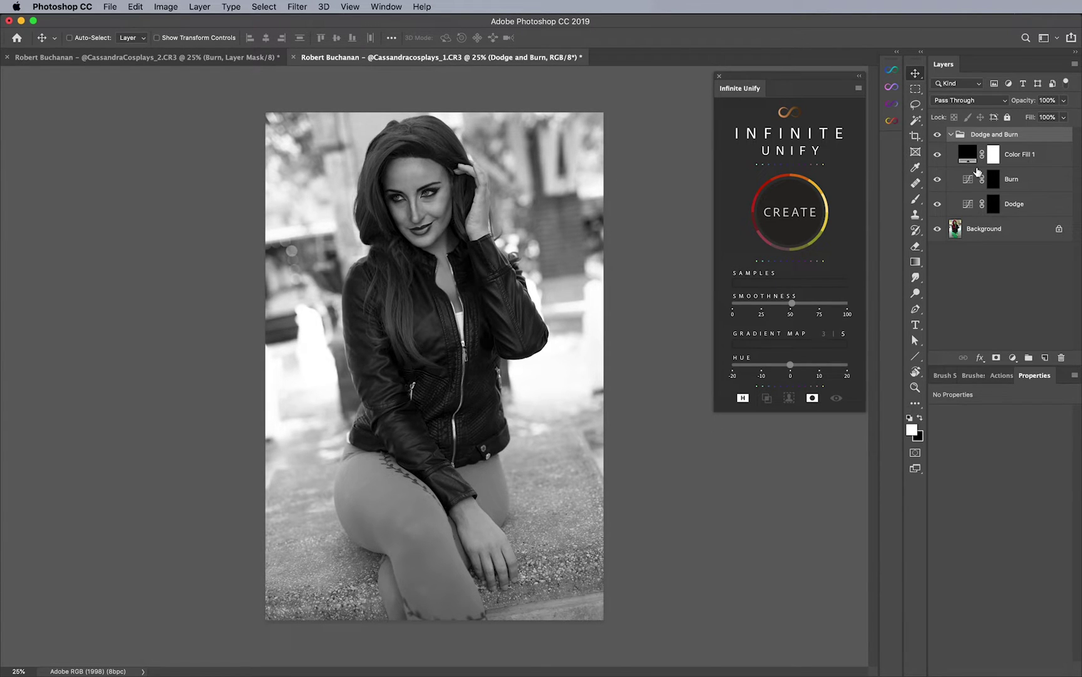
Step: Target the Burn layer's mask, review its Curves settings, and switch to the Brush tool
{"action": "left_click", "coordinate": [992, 186]}
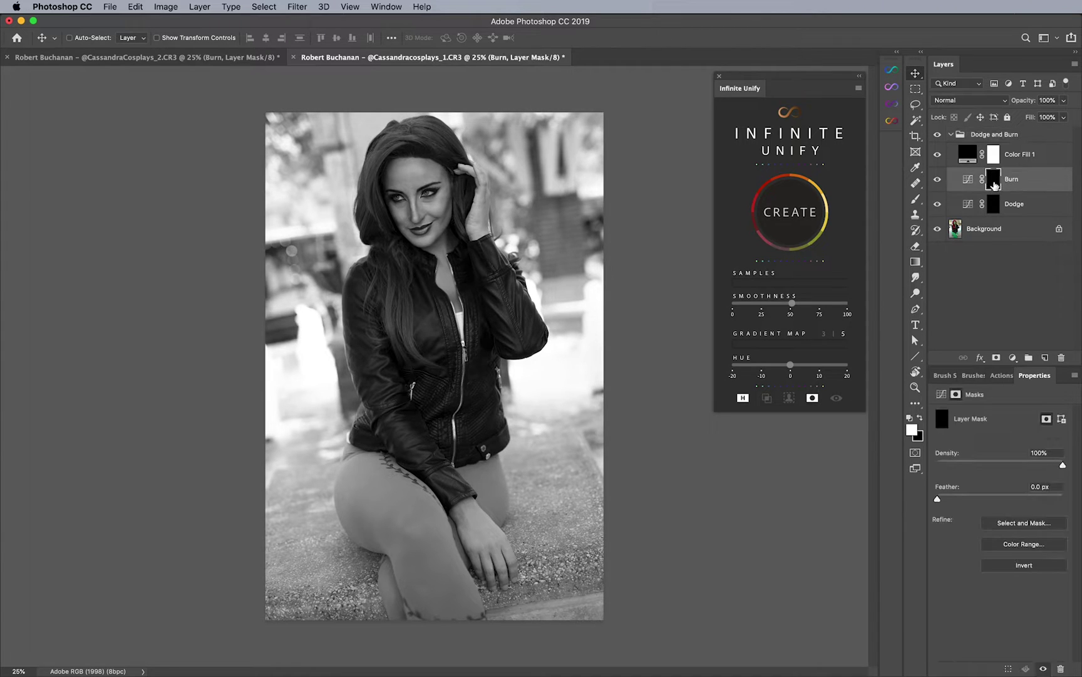
{"action": "left_click", "coordinate": [997, 209]}
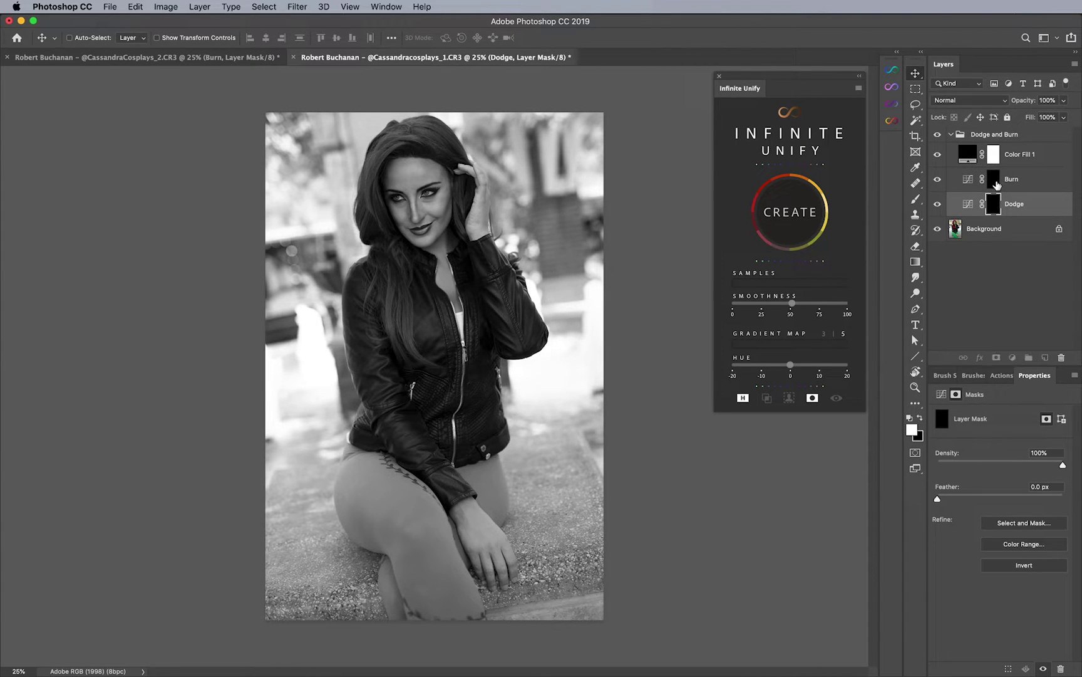
{"action": "left_click", "coordinate": [997, 183]}
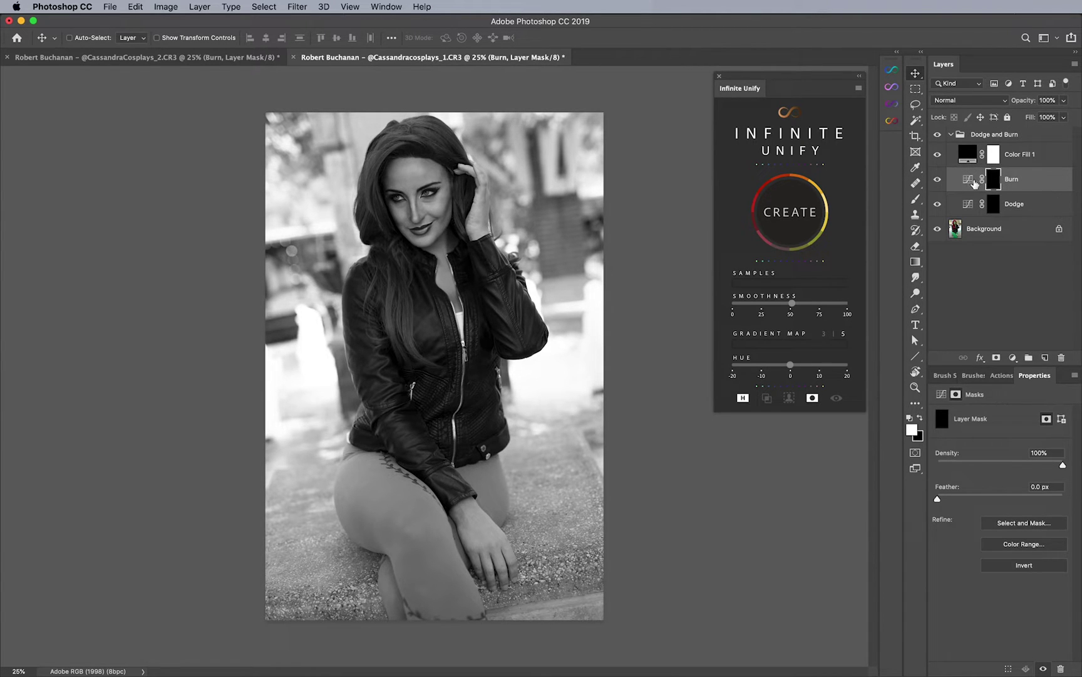
{"action": "left_click", "coordinate": [971, 183]}
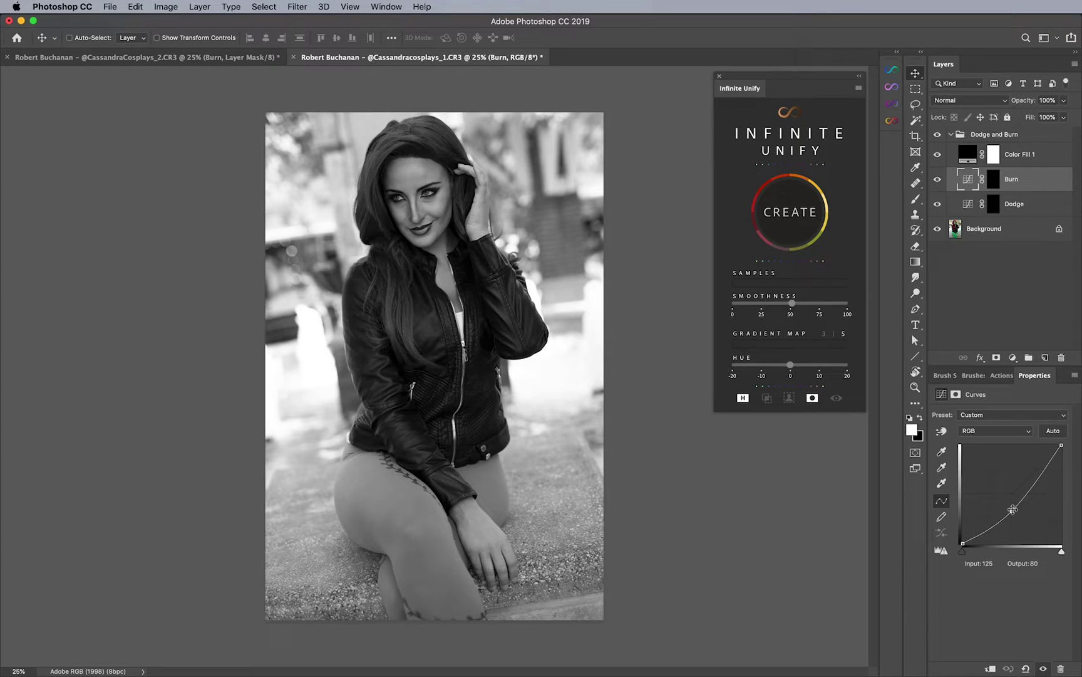
{"action": "left_click_drag", "start_coordinate": [995, 185], "coordinate": [994, 182]}
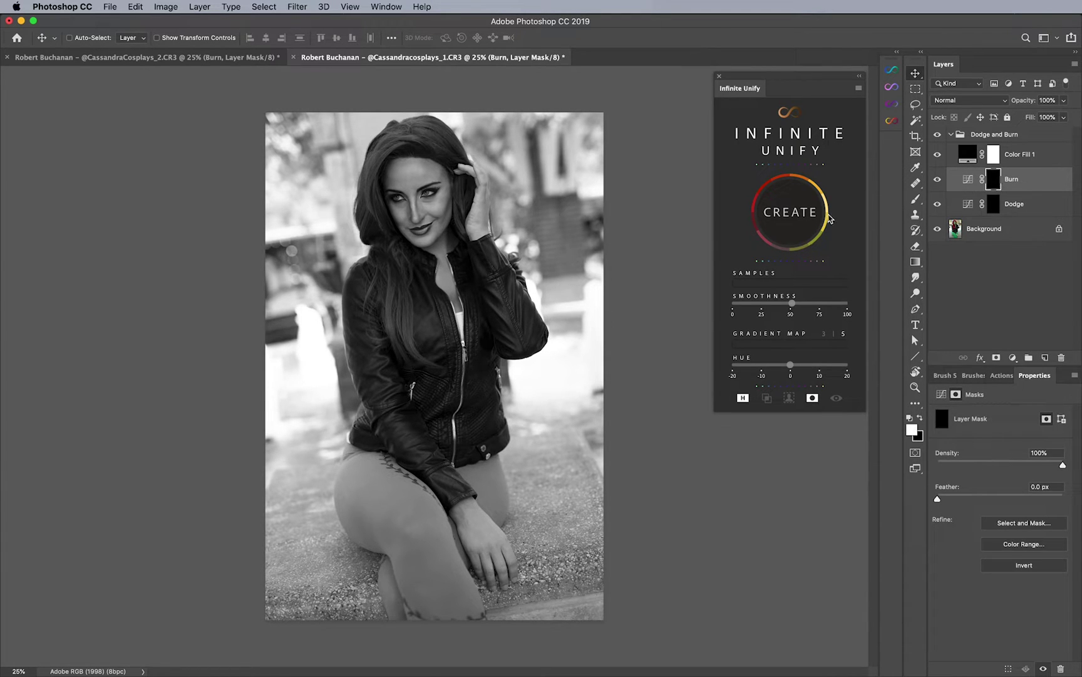
{"action": "key", "text": "b"}
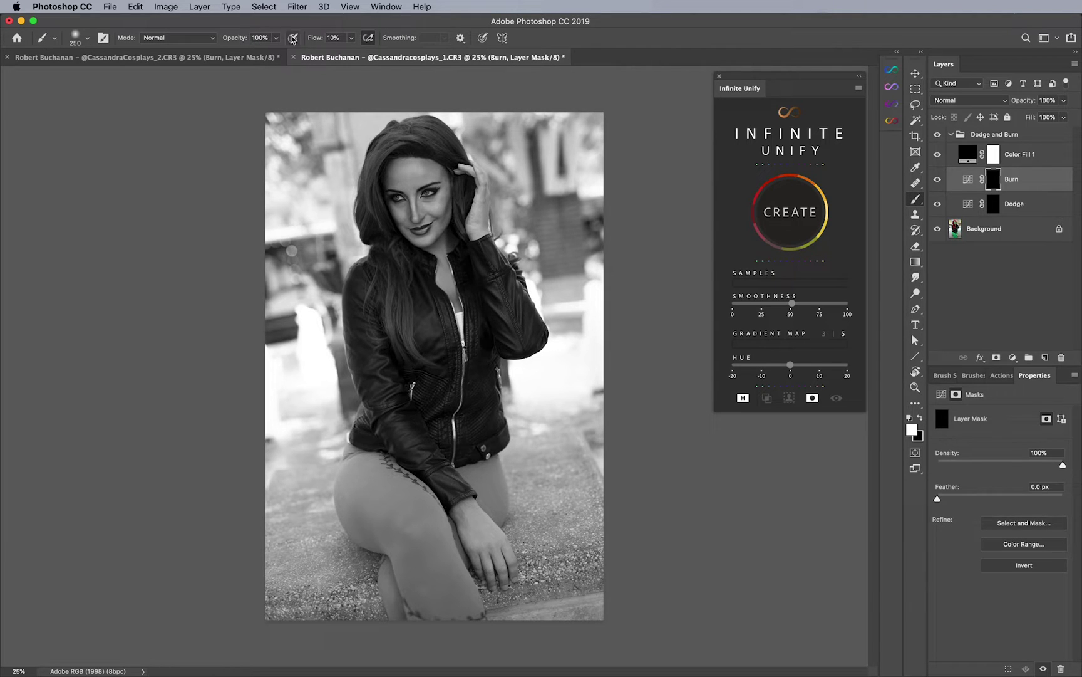
Step: Set the brush to 3% flow with airbrush build-up on and confirm 0% hardness
{"action": "left_click_drag", "start_coordinate": [320, 40], "coordinate": [318, 44]}
{"action": "key", "text": "Return"}
{"action": "left_click", "coordinate": [369, 39]}
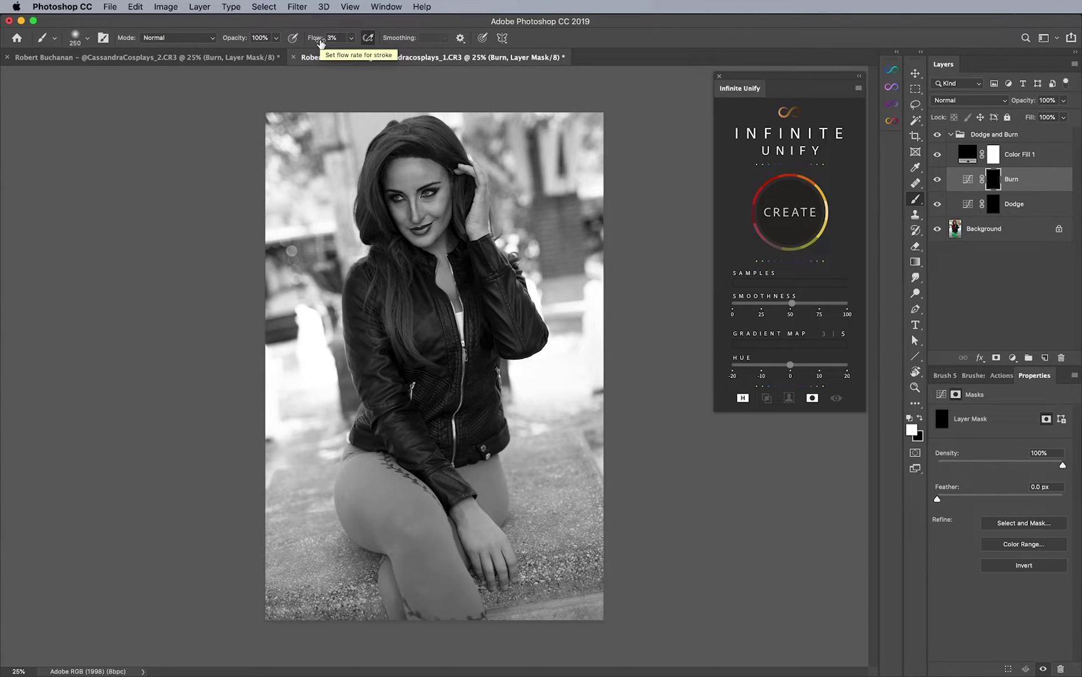
{"action": "left_click", "coordinate": [74, 39]}
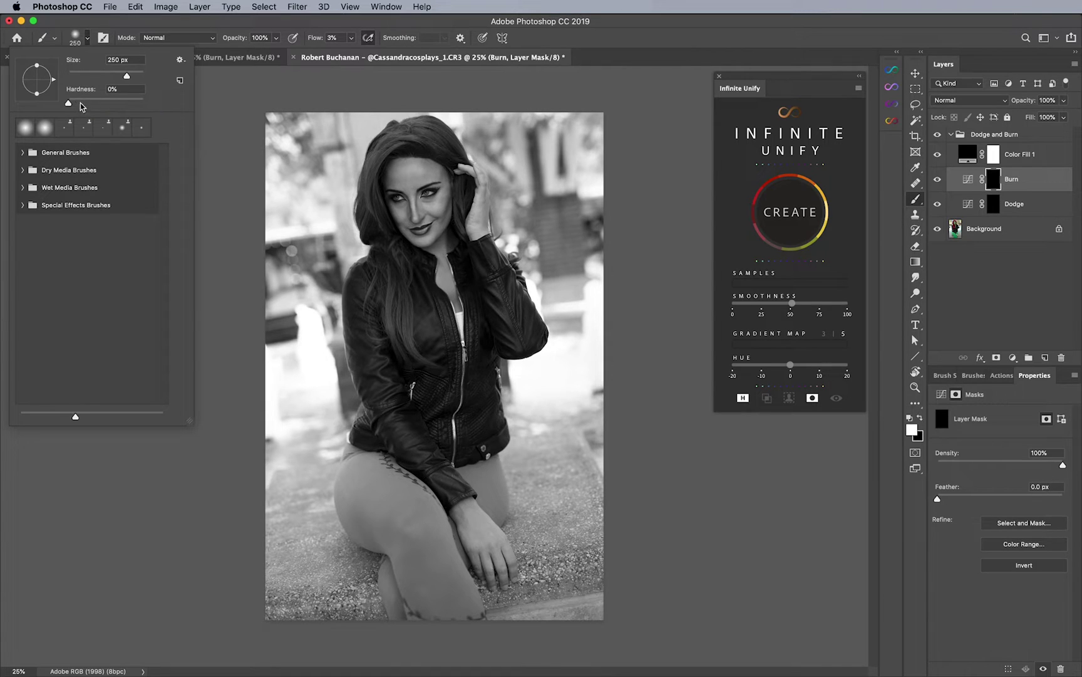
{"action": "left_click", "coordinate": [493, 30]}
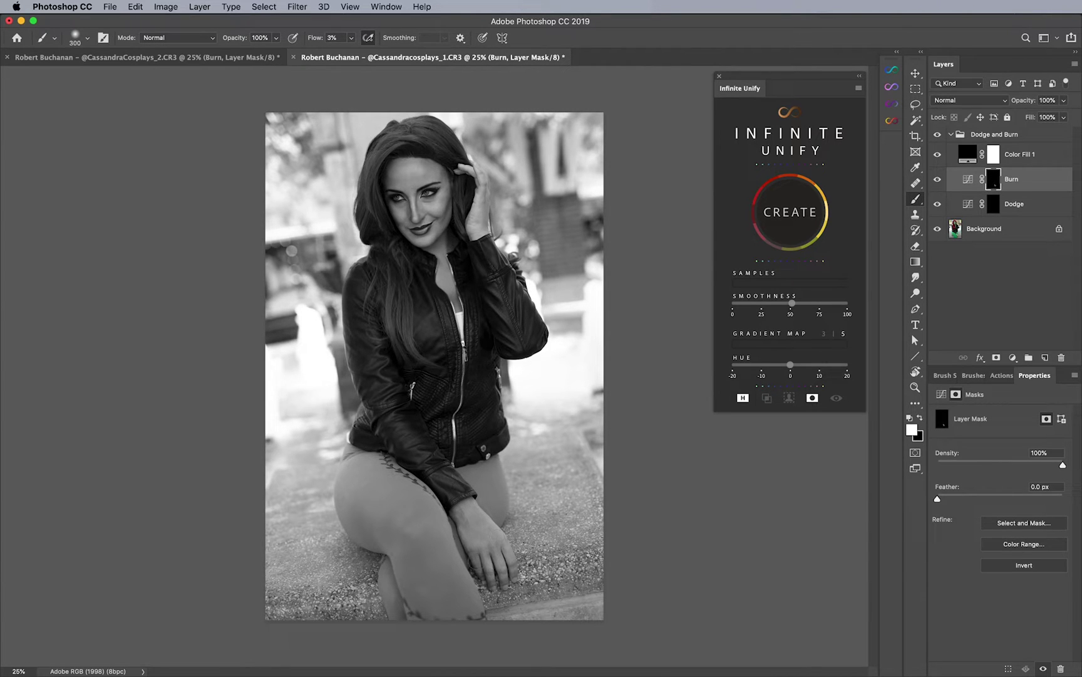
Step: Paint burn strokes over the hand, face and chest, resizing the brush for each area
{"action": "key", "text": "bracketleft"}
{"action": "key", "text": "bracketleft"}
{"action": "key", "text": "bracketright"}
{"action": "key", "text": "bracketright"}
{"action": "key", "text": "bracketleft"}
{"action": "key", "text": "bracketleft"}
{"action": "key", "text": "bracketleft"}
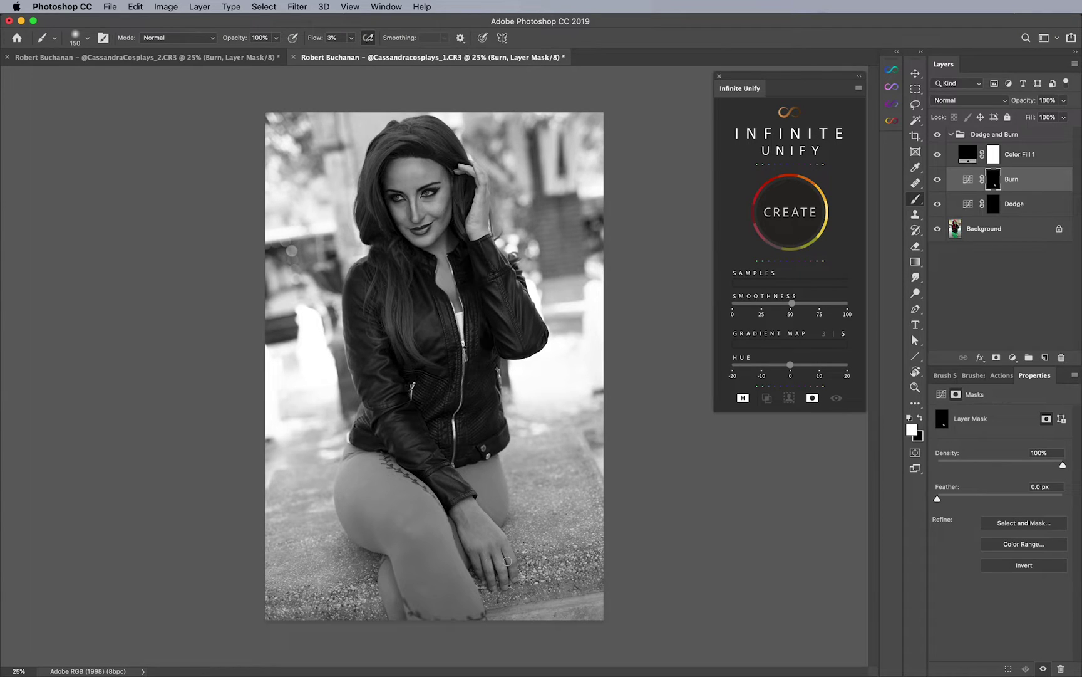
{"action": "key", "text": "bracketright"}
{"action": "key", "text": "bracketright"}
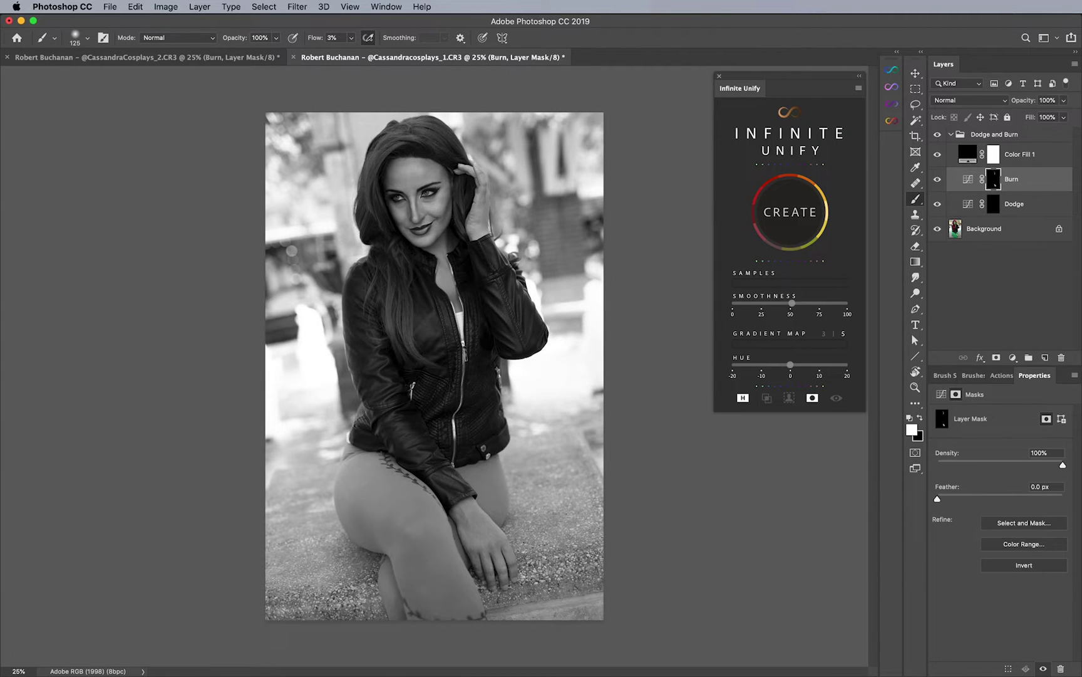
{"action": "key", "text": "super+equal"}
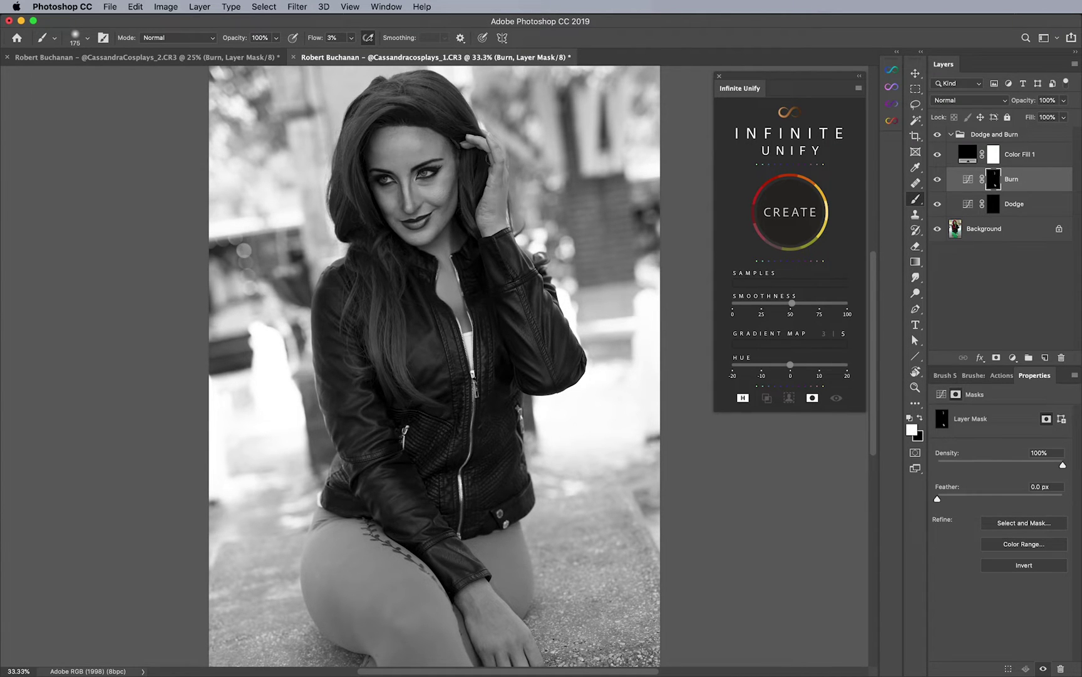
{"action": "key", "text": "bracketright"}
{"action": "key", "text": "bracketright"}
{"action": "key", "text": "bracketright"}
{"action": "key", "text": "bracketright"}
{"action": "key", "text": "bracketright"}
{"action": "key", "text": "bracketleft"}
{"action": "key", "text": "bracketleft"}
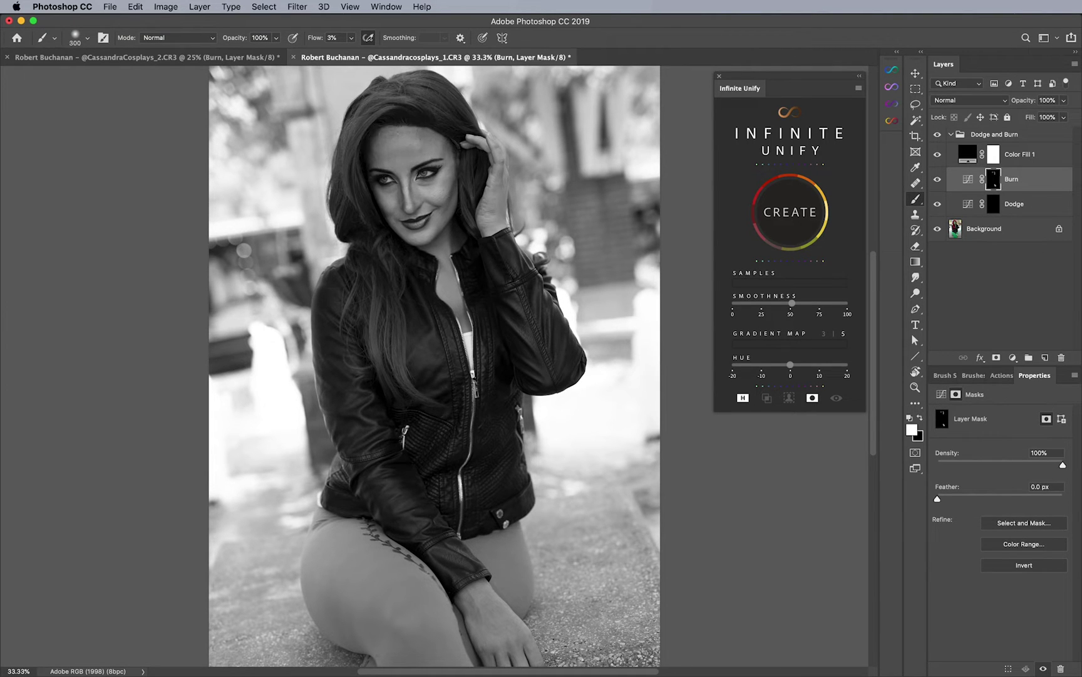
{"action": "key", "text": "bracketleft"}
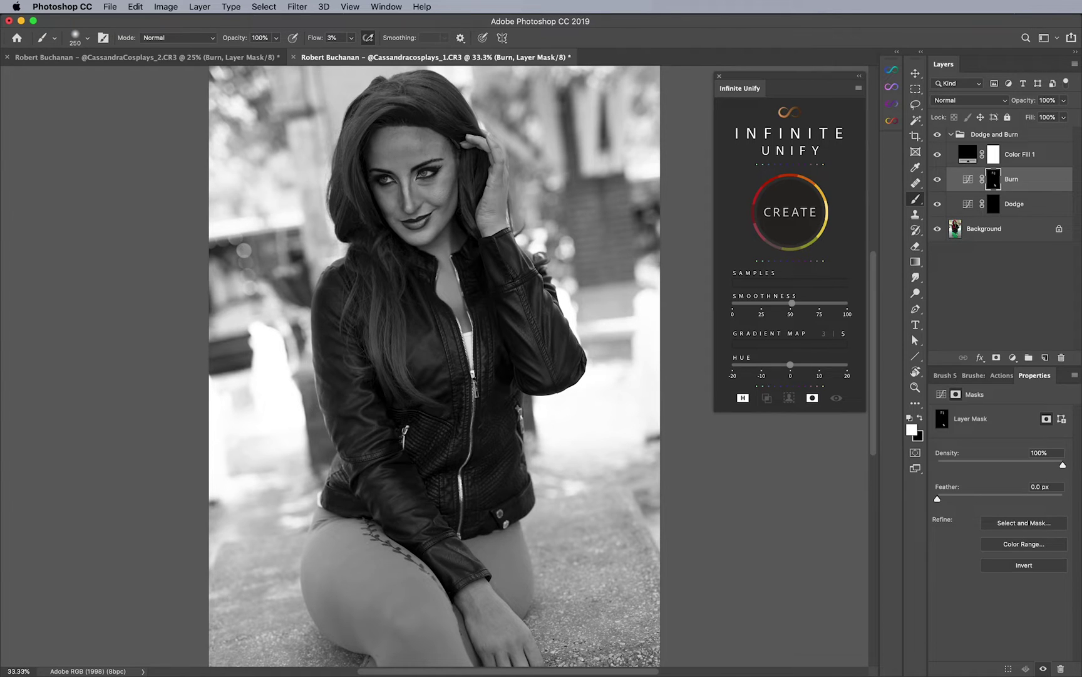
{"action": "left_click_drag", "start_coordinate": [470, 186], "coordinate": [461, 188]}
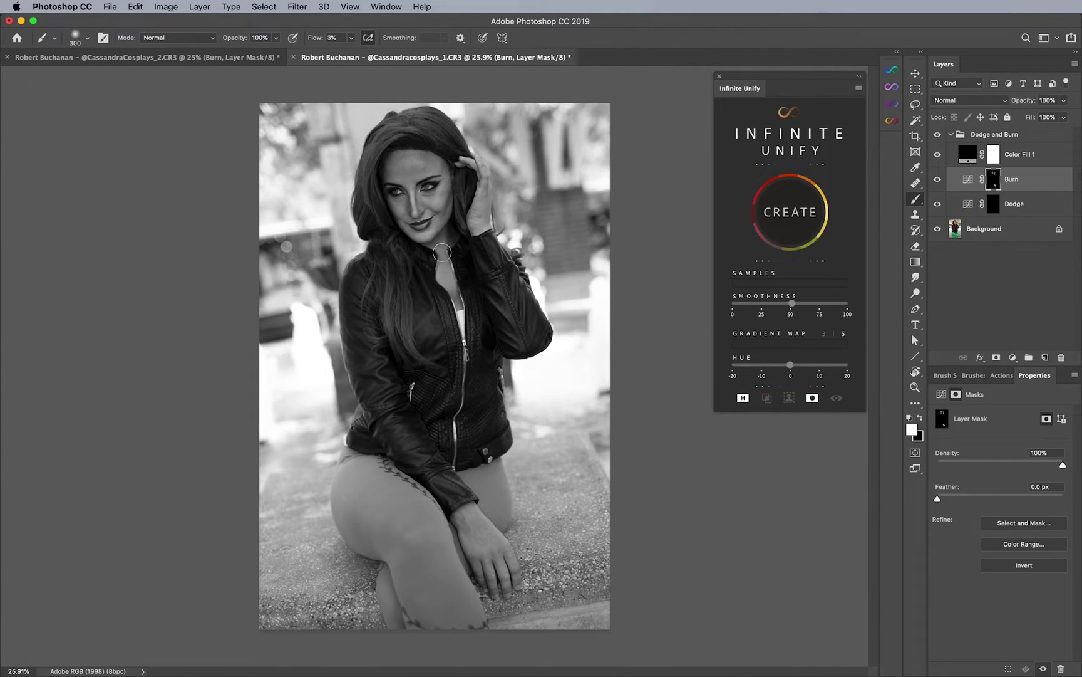
{"action": "key", "text": "bracketright"}
{"action": "key", "text": "bracketleft"}
{"action": "key", "text": "bracketleft"}
{"action": "key", "text": "bracketright"}
{"action": "key", "text": "bracketright"}
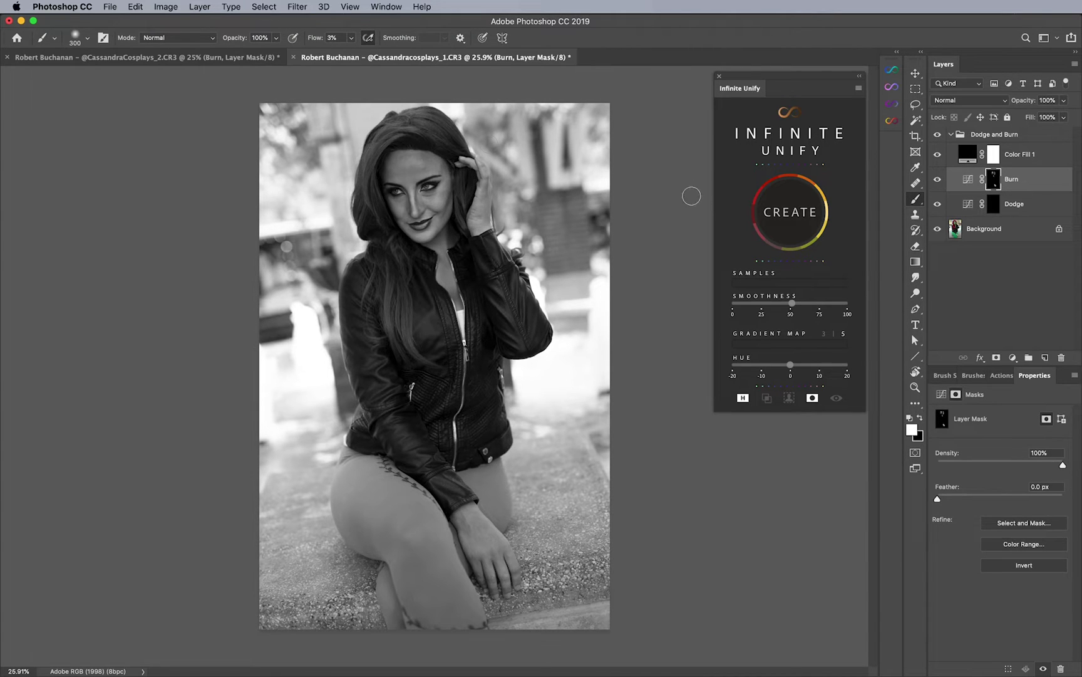
{"action": "left_click", "coordinate": [937, 181]}
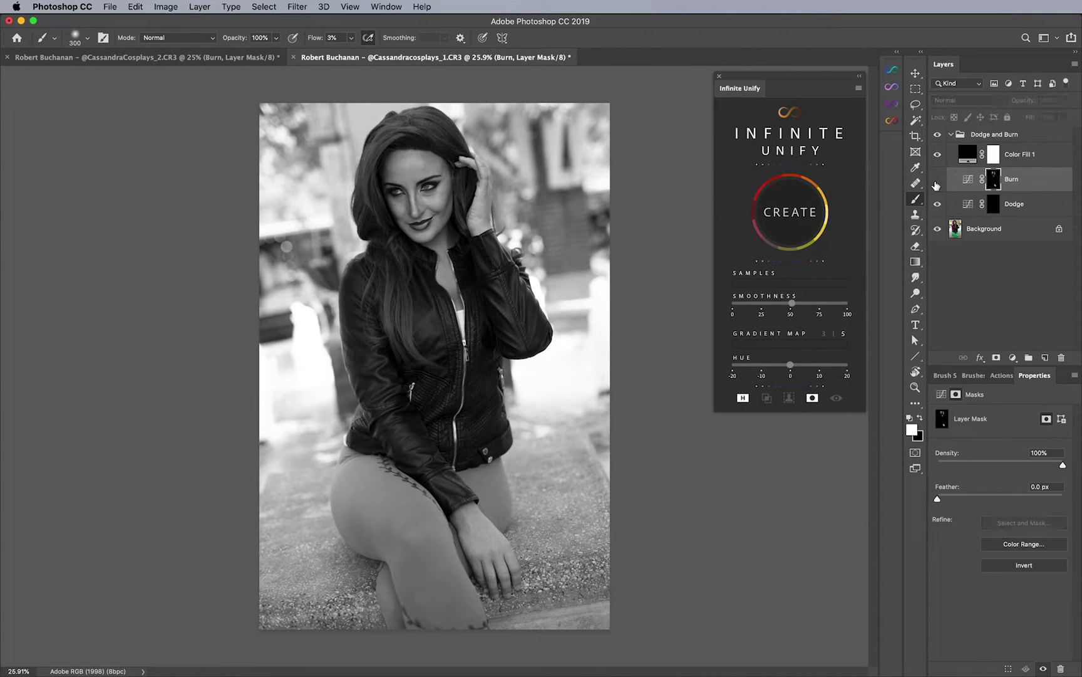
{"action": "left_click", "coordinate": [937, 181]}
{"action": "left_click", "coordinate": [937, 181]}
{"action": "left_click", "coordinate": [937, 181]}
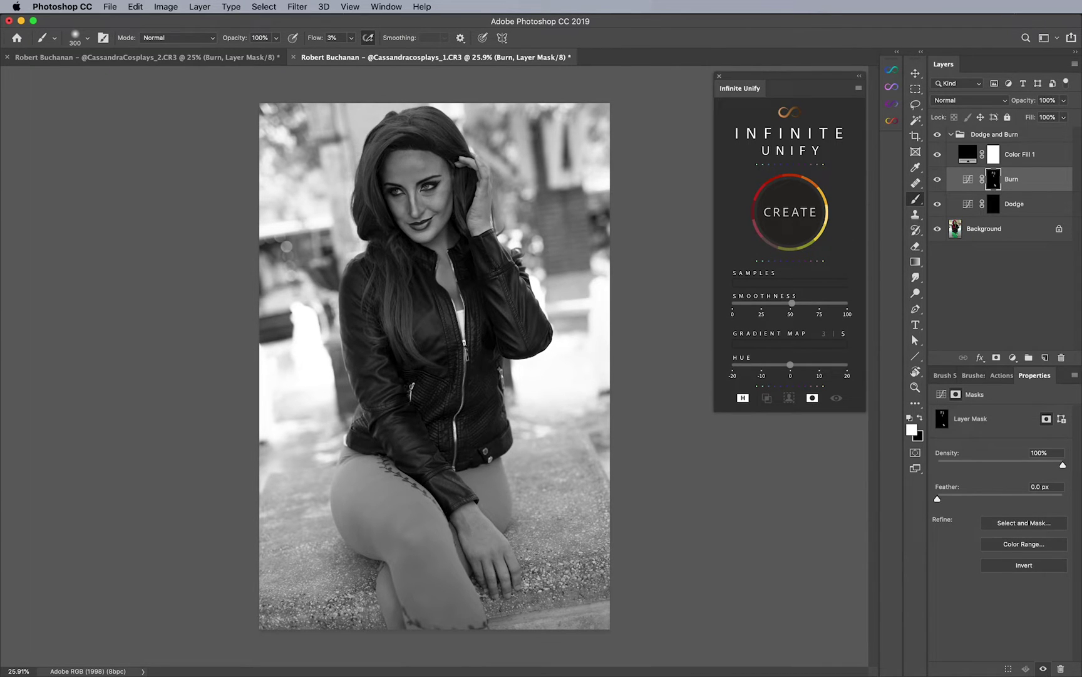
{"action": "key", "text": "v"}
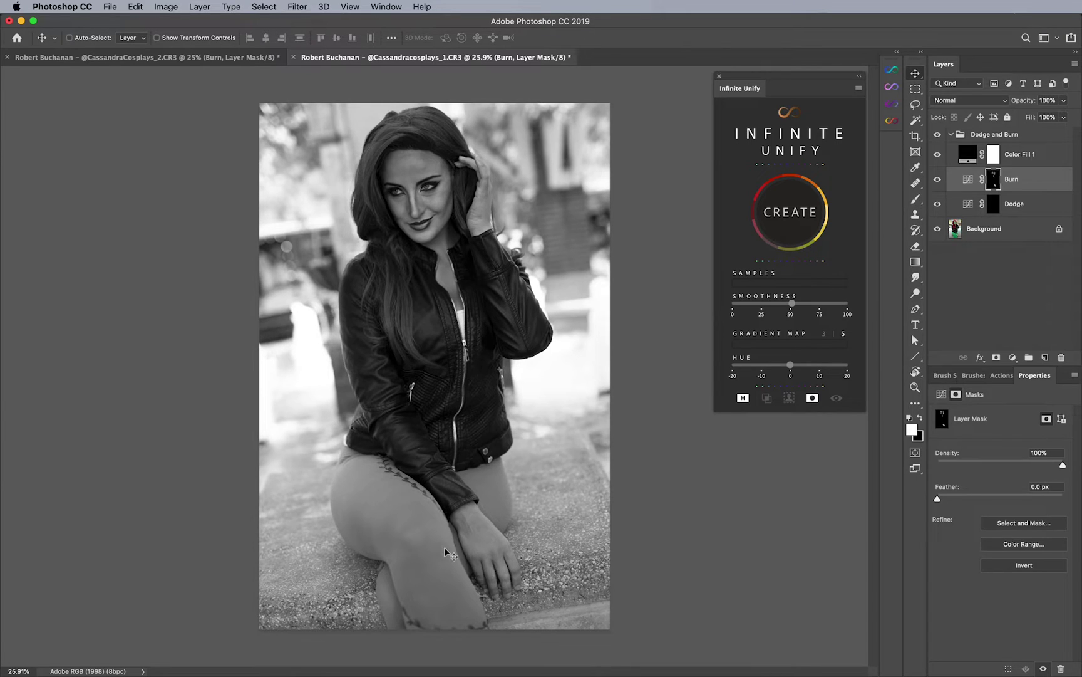
Step: Hide Color Fill 1 to restore colour, collapse the Dodge and Burn group, and zoom onto the hand
{"action": "left_click", "coordinate": [938, 156]}
{"action": "left_click", "coordinate": [951, 134]}
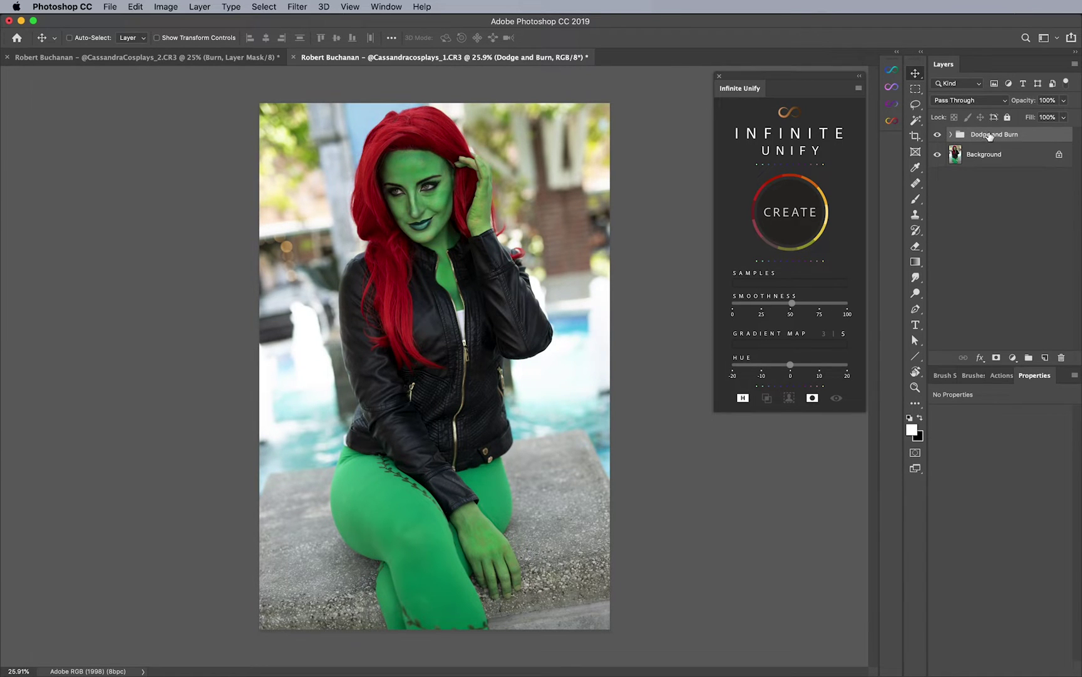
{"action": "left_click", "coordinate": [951, 134]}
{"action": "left_click", "coordinate": [951, 135]}
{"action": "key", "text": "z"}
{"action": "left_click", "coordinate": [493, 543]}
{"action": "left_click_drag", "start_coordinate": [492, 542], "coordinate": [514, 538]}
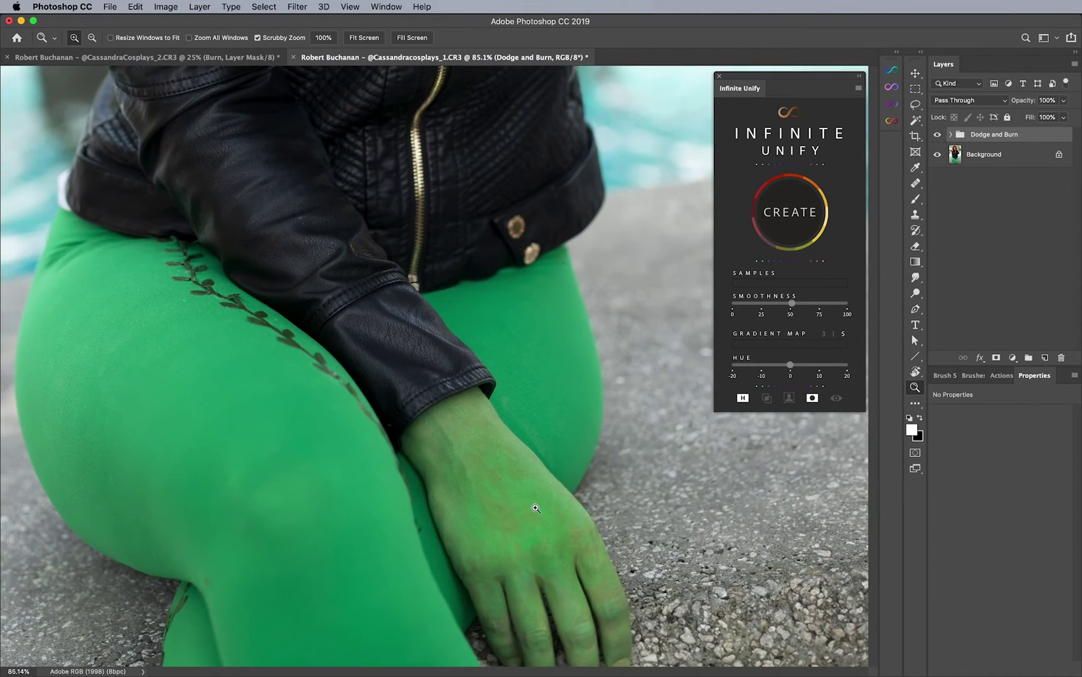
{"action": "scroll", "coordinate": [555, 374], "scroll_direction": "down", "scroll_amount": 3}
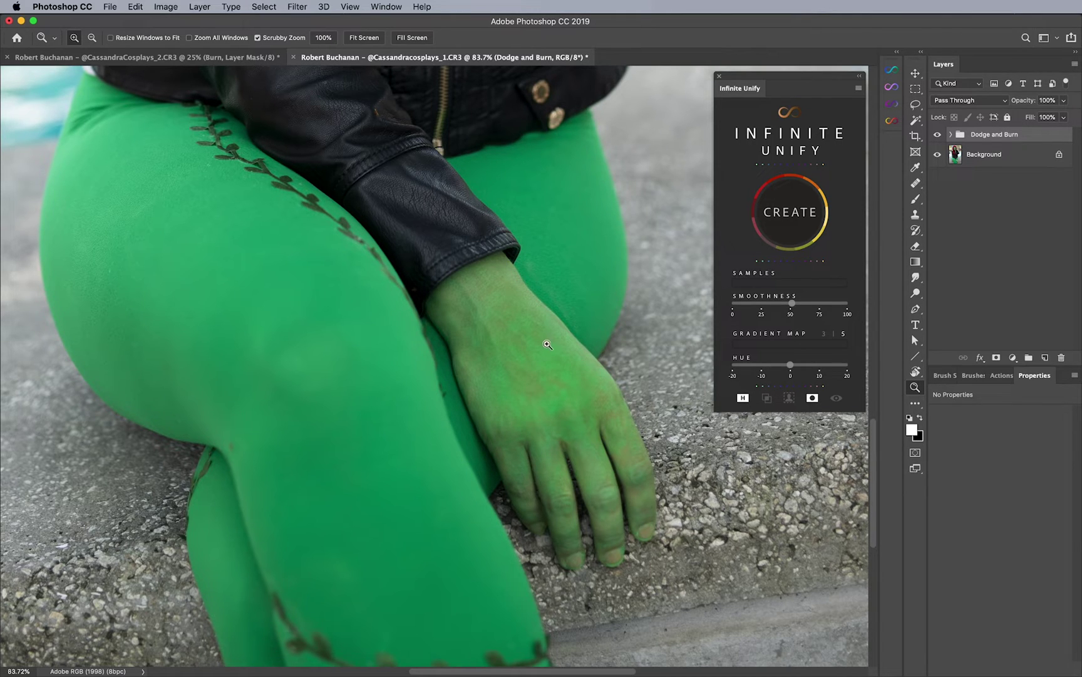
Step: Lasso-select a patch of the green leggings
{"action": "left_click", "coordinate": [916, 105]}
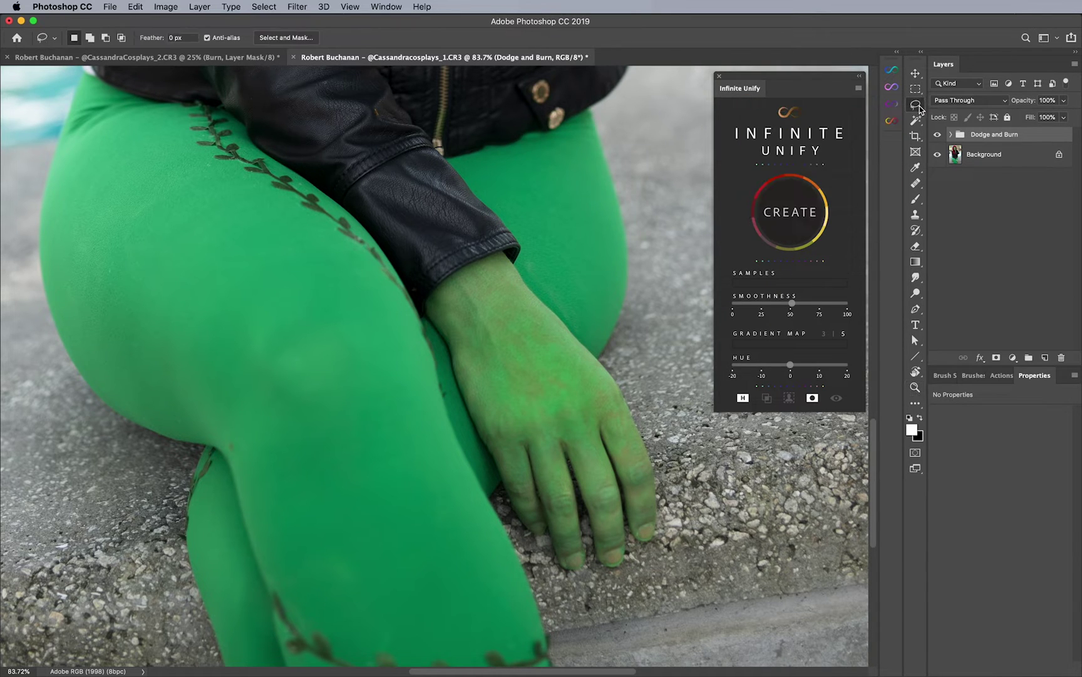
{"action": "left_click_drag", "start_coordinate": [318, 315], "coordinate": [387, 268]}
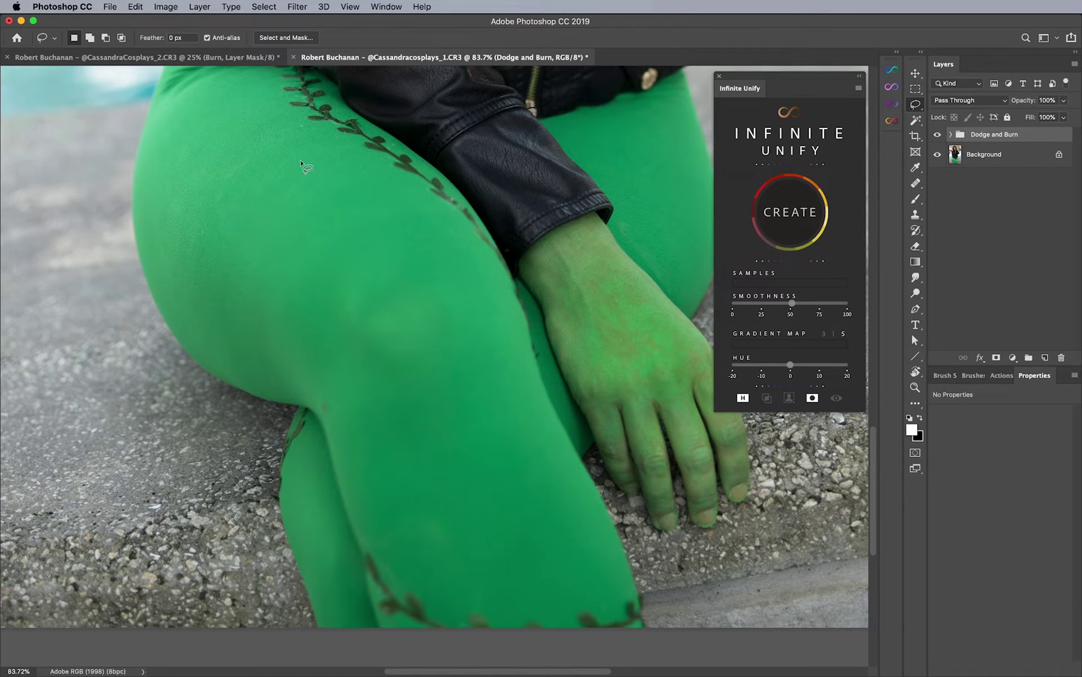
{"action": "mouse_move", "coordinate": [302, 161]}
{"action": "left_mouse_down"}
{"action": "mouse_move", "coordinate": [273, 172]}
{"action": "mouse_move", "coordinate": [225, 226]}
{"action": "mouse_move", "coordinate": [207, 277]}
{"action": "mouse_move", "coordinate": [224, 325]}
{"action": "mouse_move", "coordinate": [267, 340]}
{"action": "mouse_move", "coordinate": [303, 318]}
{"action": "mouse_move", "coordinate": [324, 287]}
{"action": "mouse_move", "coordinate": [330, 239]}
{"action": "mouse_move", "coordinate": [301, 162]}
{"action": "left_mouse_up"}
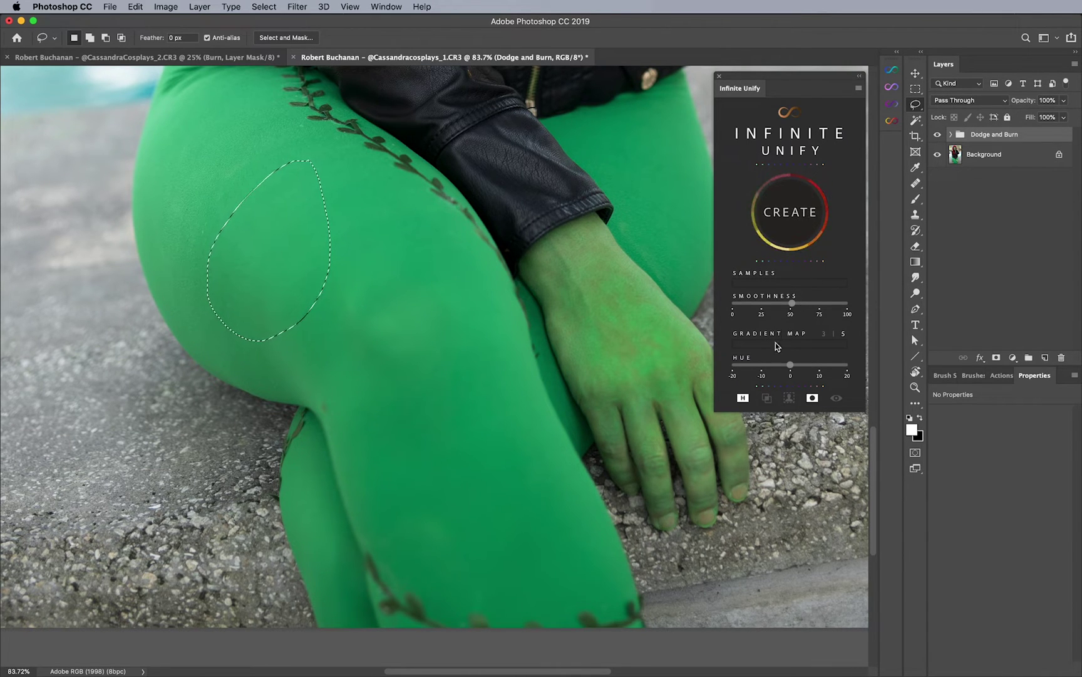
Step: Create an Infinite Unify layer in Color blend mode, dismissing the Generator error
{"action": "left_click", "coordinate": [742, 399]}
{"action": "left_click", "coordinate": [744, 398]}
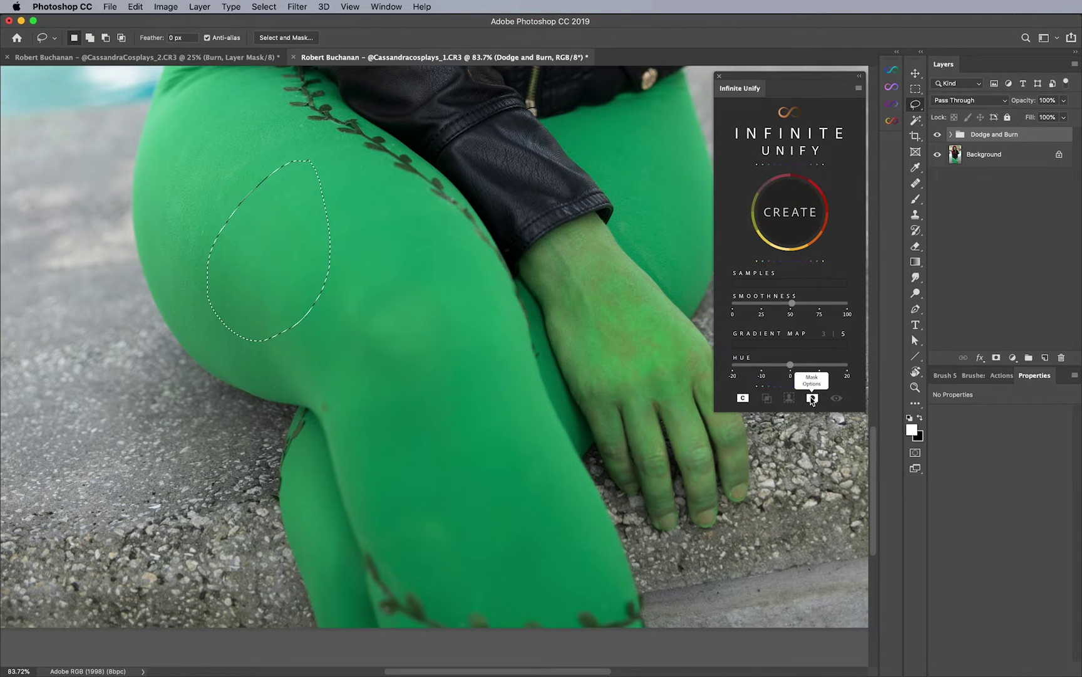
{"action": "left_click", "coordinate": [793, 214]}
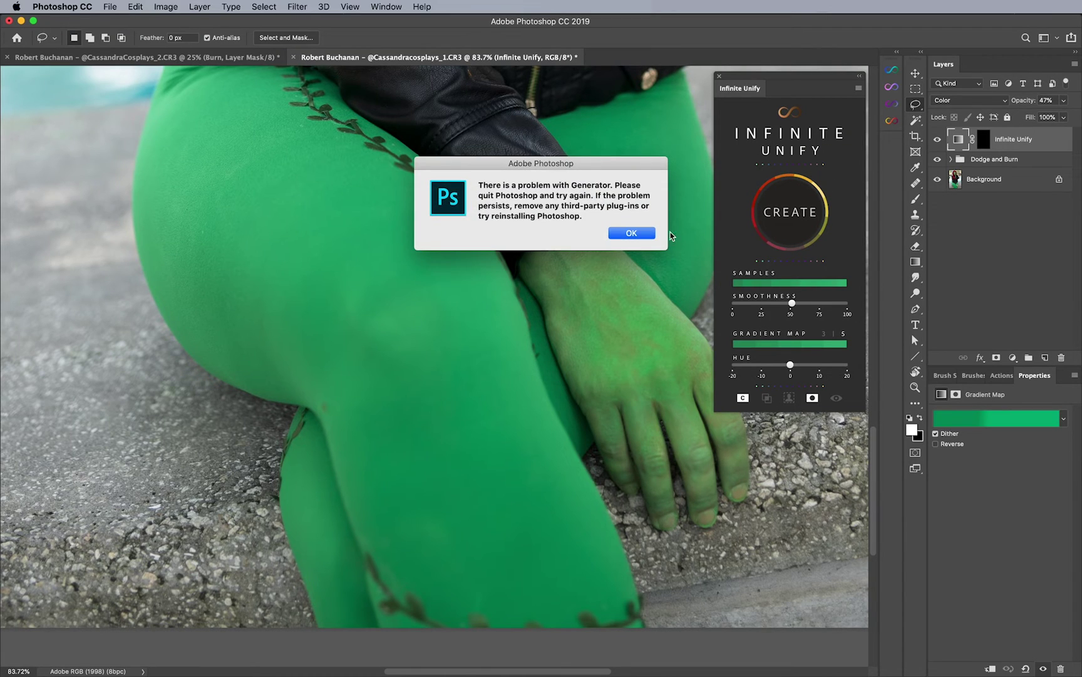
{"action": "left_click", "coordinate": [643, 233]}
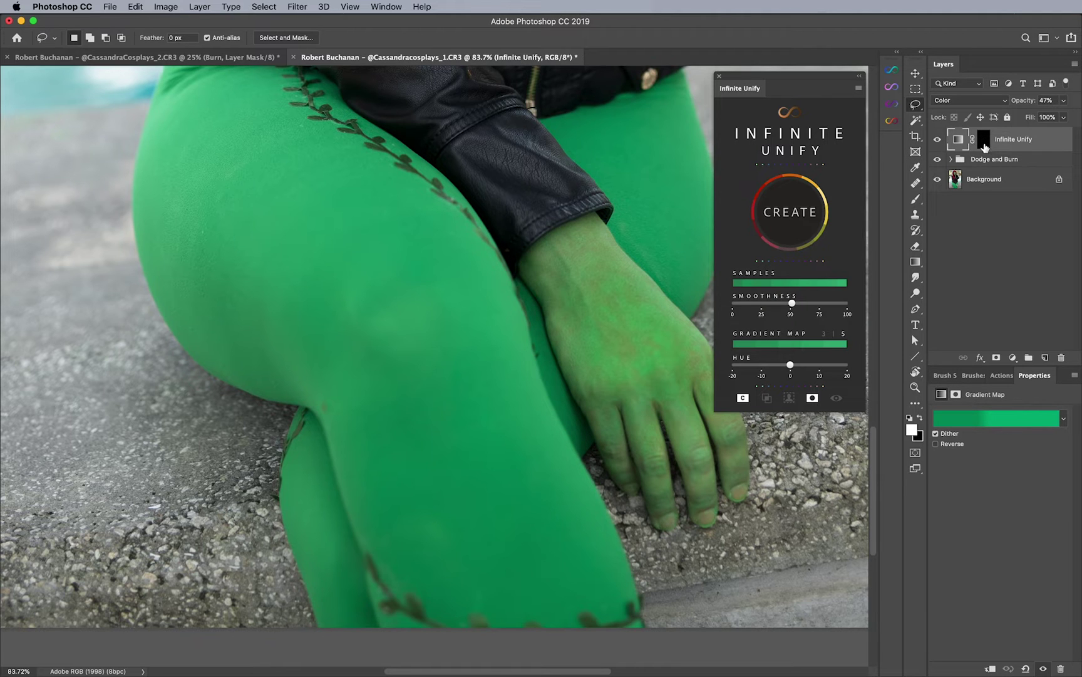
Step: Target the Infinite Unify mask with a 100% flow brush and set the layer opacity to 50%
{"action": "left_click", "coordinate": [985, 141]}
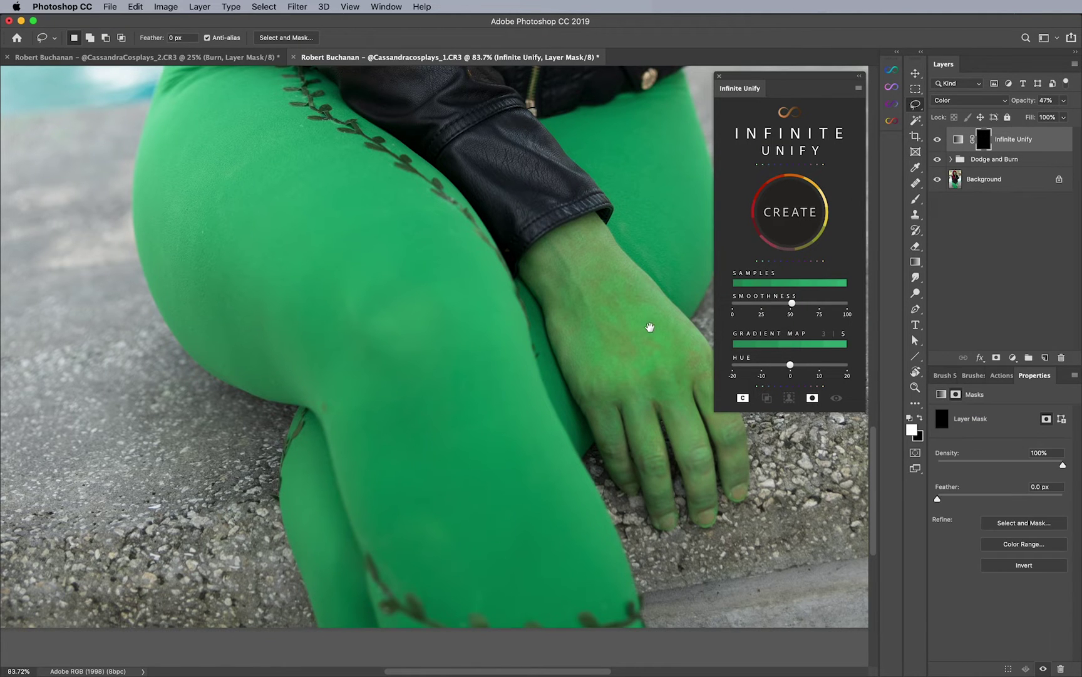
{"action": "scroll", "coordinate": [649, 324], "scroll_direction": "right", "scroll_amount": 3}
{"action": "key", "text": "b"}
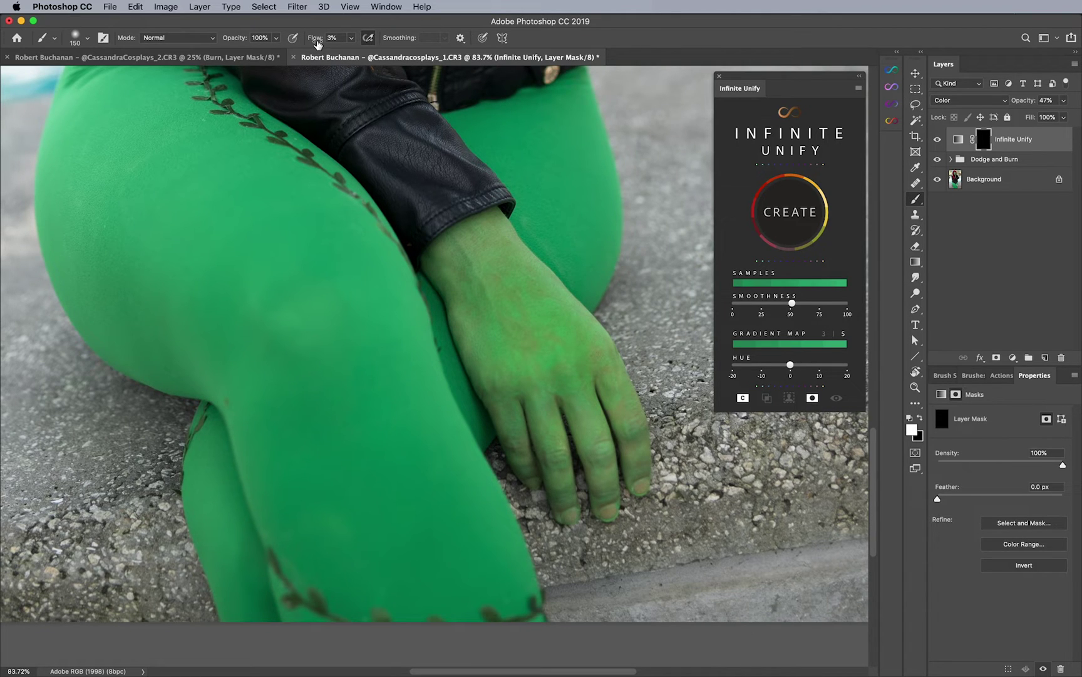
{"action": "left_click_drag", "start_coordinate": [317, 40], "coordinate": [381, 34]}
{"action": "left_click", "coordinate": [1044, 100]}
{"action": "type", "text": "5"}
{"action": "type", "text": "0"}
{"action": "key", "text": "Return"}
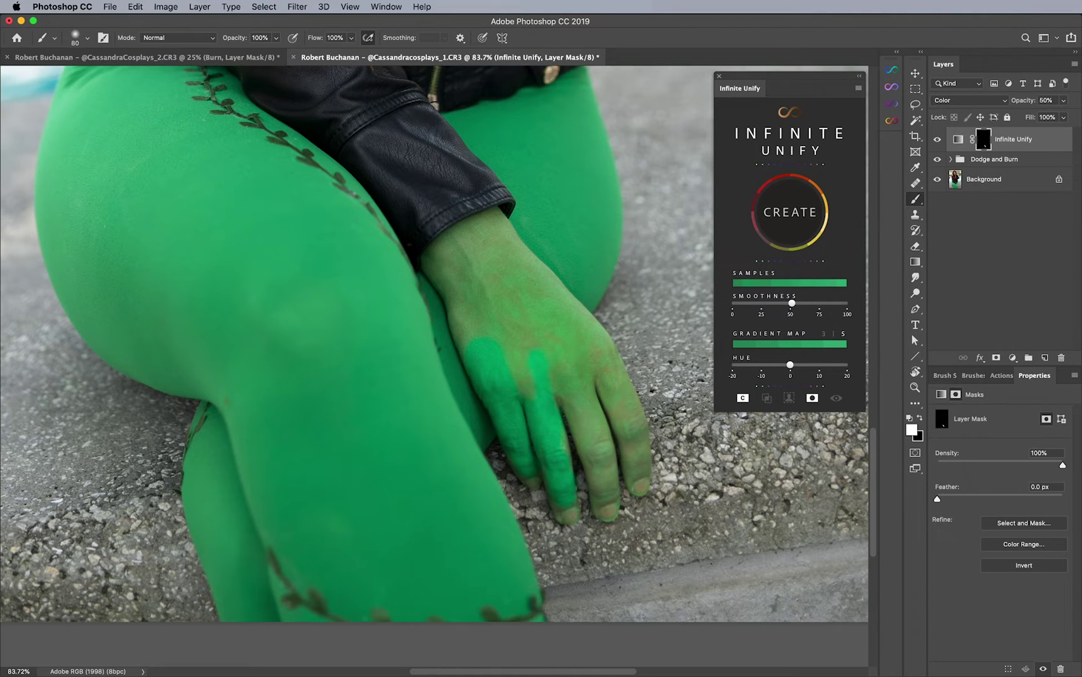
Step: Paint green up the back of the hand, onto the wrist and between the fingers
{"action": "key", "text": "bracketright"}
{"action": "key", "text": "bracketright"}
{"action": "left_click_drag", "start_coordinate": [526, 351], "coordinate": [491, 283]}
{"action": "mouse_move", "coordinate": [493, 221]}
{"action": "left_mouse_down"}
{"action": "mouse_move", "coordinate": [485, 229]}
{"action": "mouse_move", "coordinate": [507, 263]}
{"action": "left_mouse_up"}
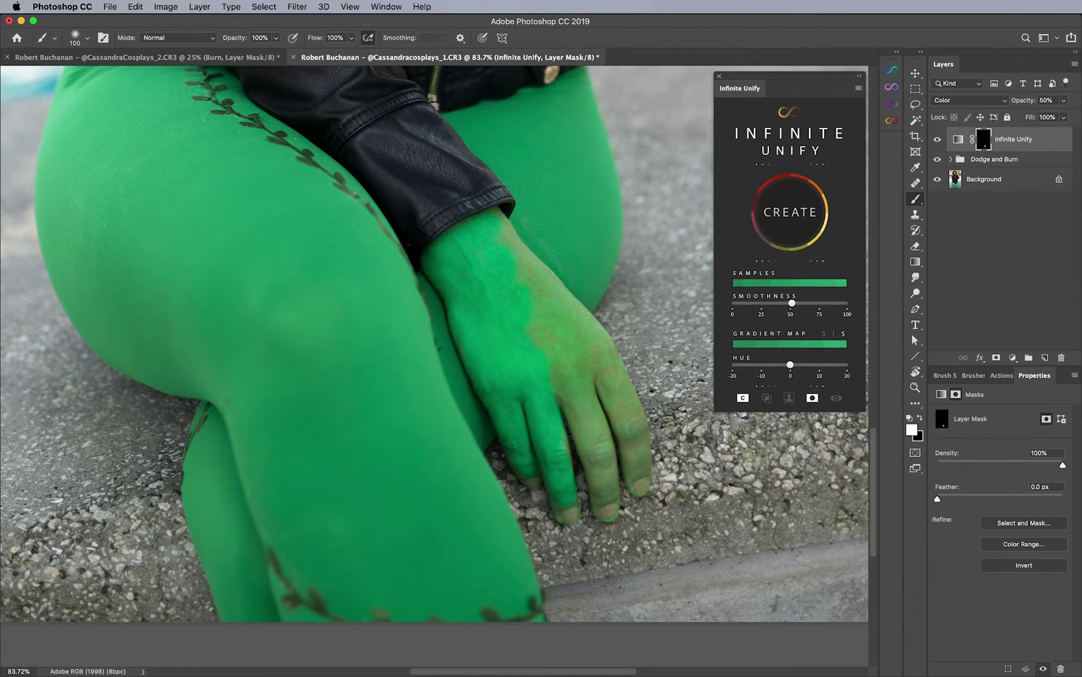
{"action": "scroll", "coordinate": [431, 311], "scroll_direction": "down", "scroll_amount": 3}
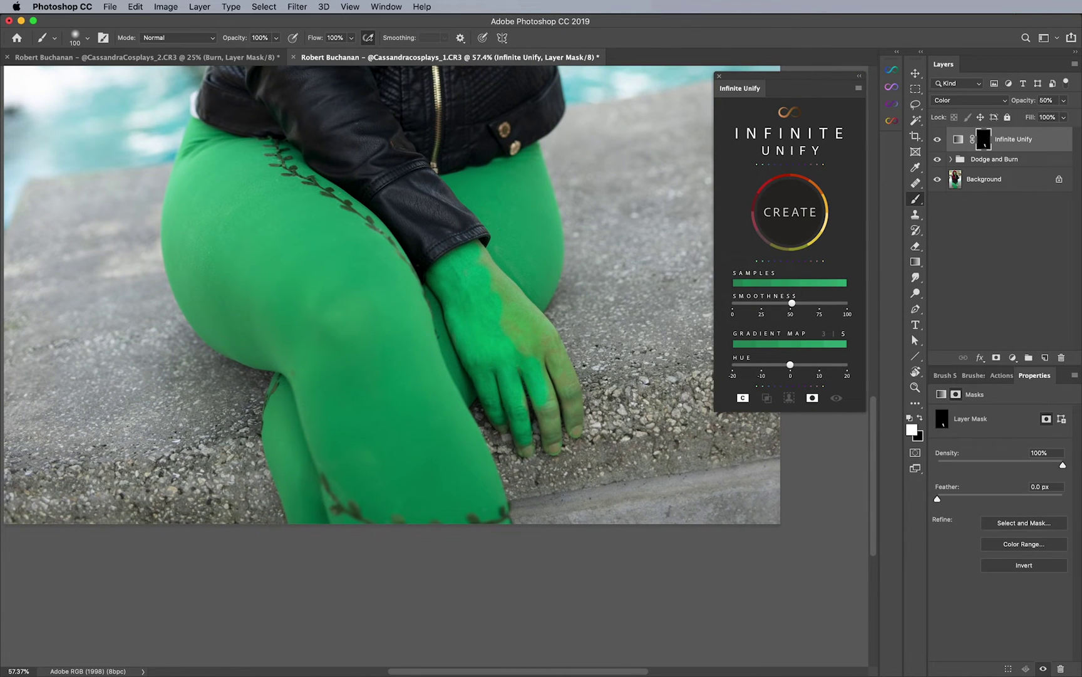
{"action": "left_click_drag", "start_coordinate": [551, 350], "coordinate": [556, 370]}
{"action": "left_click", "coordinate": [527, 315]}
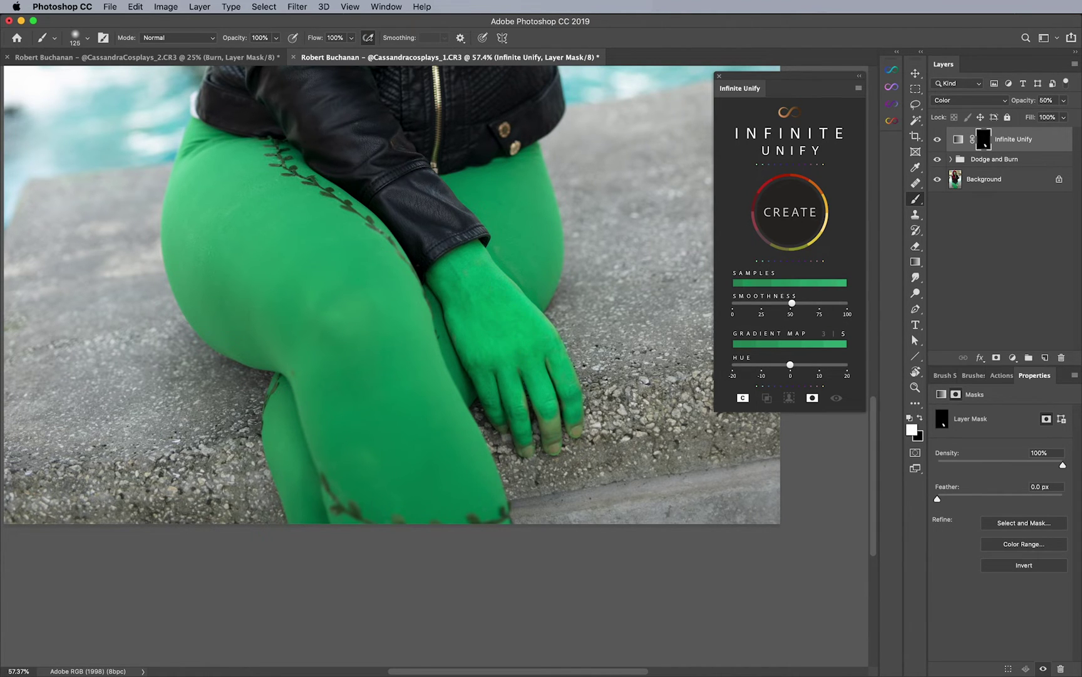
Step: Refine the green on the hand close up with smaller brush sizes, then view the whole photo
{"action": "left_click_drag", "start_coordinate": [562, 468], "coordinate": [602, 468]}
{"action": "key", "text": "bracketleft"}
{"action": "key", "text": "bracketleft"}
{"action": "key", "text": "bracketleft"}
{"action": "key", "text": "bracketleft"}
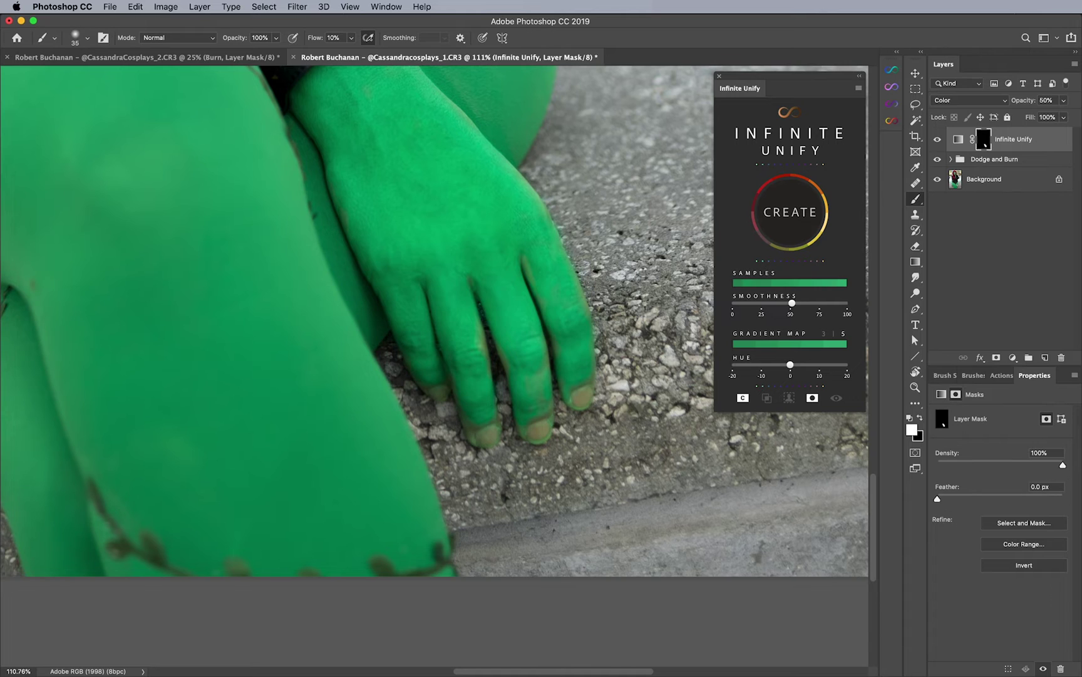
{"action": "key", "text": "bracketleft"}
{"action": "key", "text": "bracketright"}
{"action": "scroll", "coordinate": [435, 320], "scroll_direction": "up", "scroll_amount": 10}
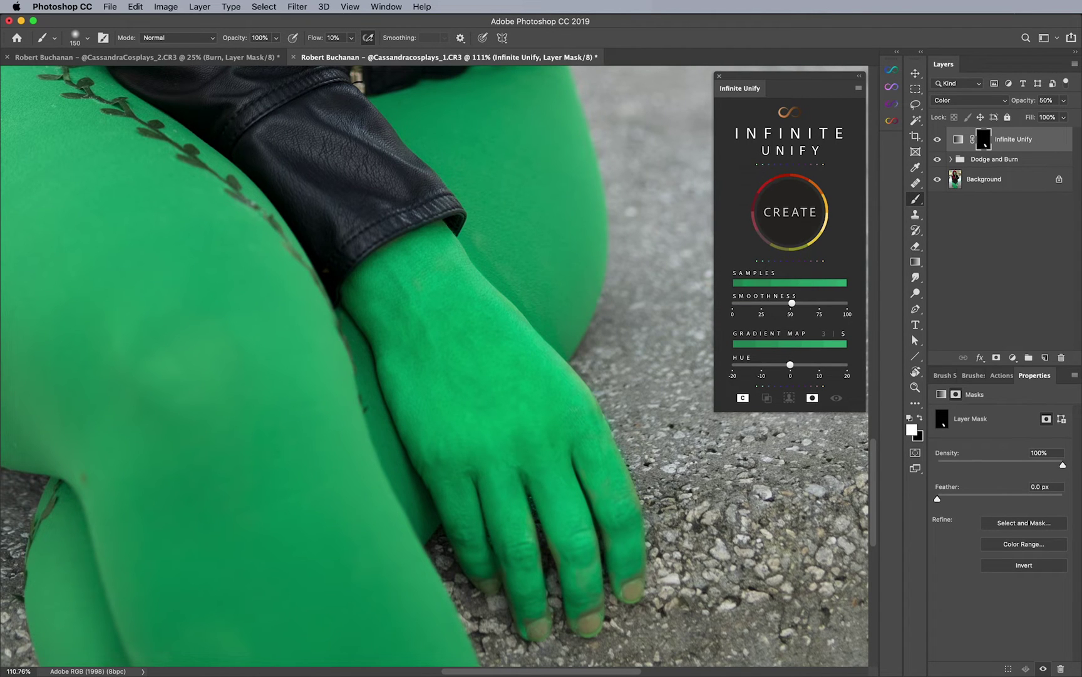
{"action": "key", "text": "z"}
{"action": "mouse_move", "coordinate": [552, 337]}
{"action": "left_mouse_down"}
{"action": "mouse_move", "coordinate": [488, 337]}
{"action": "mouse_move", "coordinate": [563, 376]}
{"action": "mouse_move", "coordinate": [551, 354]}
{"action": "left_mouse_up"}
Step: Undo the last change and zoom back in on the hand
{"action": "key", "text": "ctrl+z"}
{"action": "key", "text": "z"}
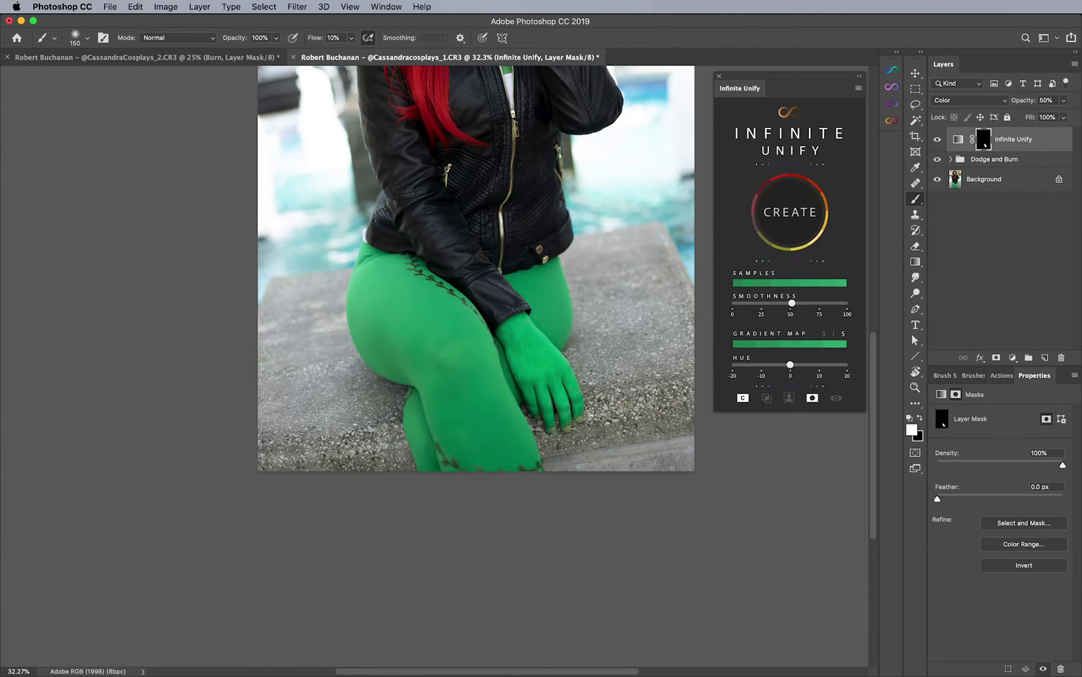
{"action": "key", "text": "z"}
{"action": "left_click_drag", "start_coordinate": [555, 360], "coordinate": [619, 360]}
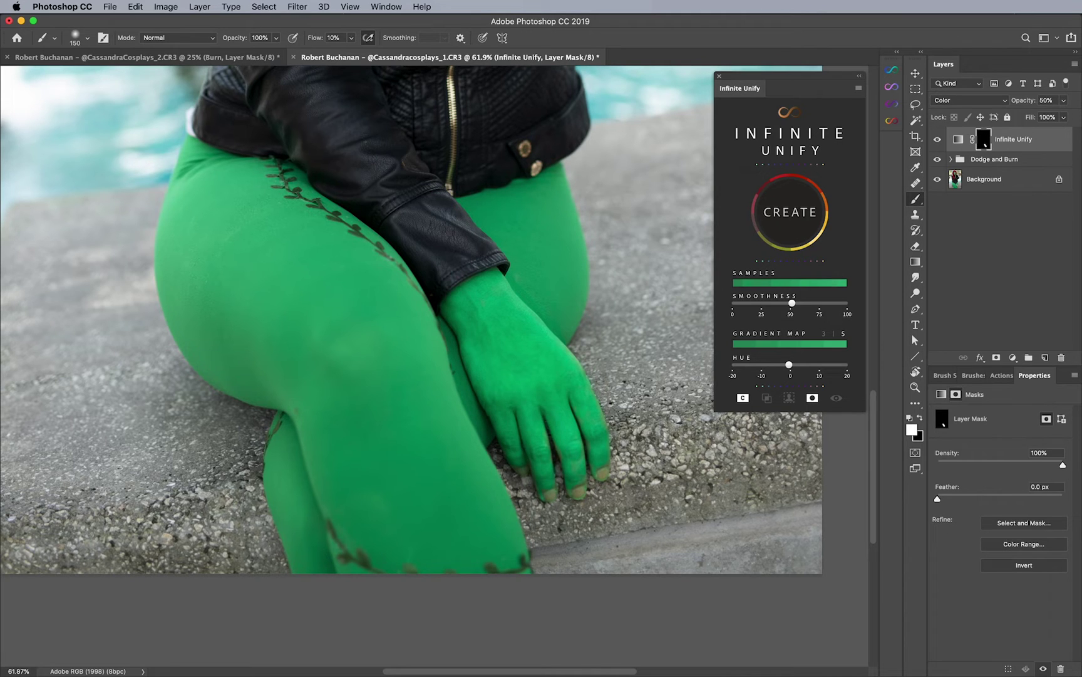
Step: Nudge the Infinite Unify hue slightly negative while checking the whole photo
{"action": "mouse_move", "coordinate": [789, 365]}
{"action": "left_mouse_down"}
{"action": "mouse_move", "coordinate": [767, 365]}
{"action": "mouse_move", "coordinate": [819, 364]}
{"action": "mouse_move", "coordinate": [737, 364]}
{"action": "mouse_move", "coordinate": [809, 364]}
{"action": "mouse_move", "coordinate": [776, 365]}
{"action": "mouse_move", "coordinate": [796, 364]}
{"action": "left_mouse_up"}
{"action": "key", "text": "super+minus"}
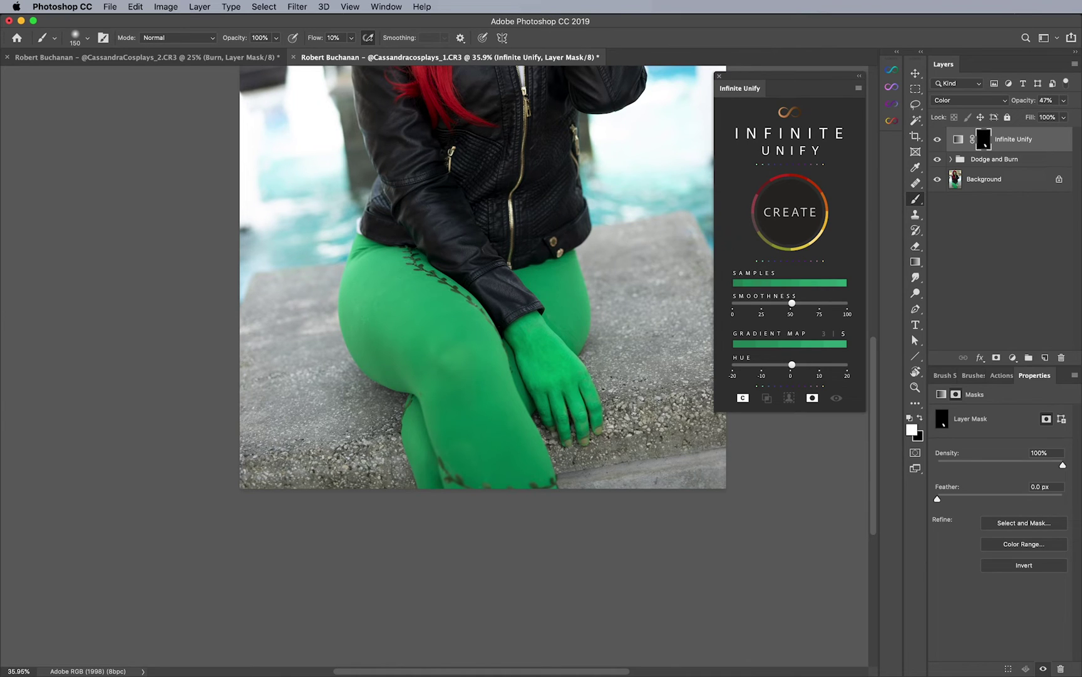
{"action": "left_click_drag", "start_coordinate": [796, 364], "coordinate": [781, 364]}
{"action": "key", "text": "super+minus"}
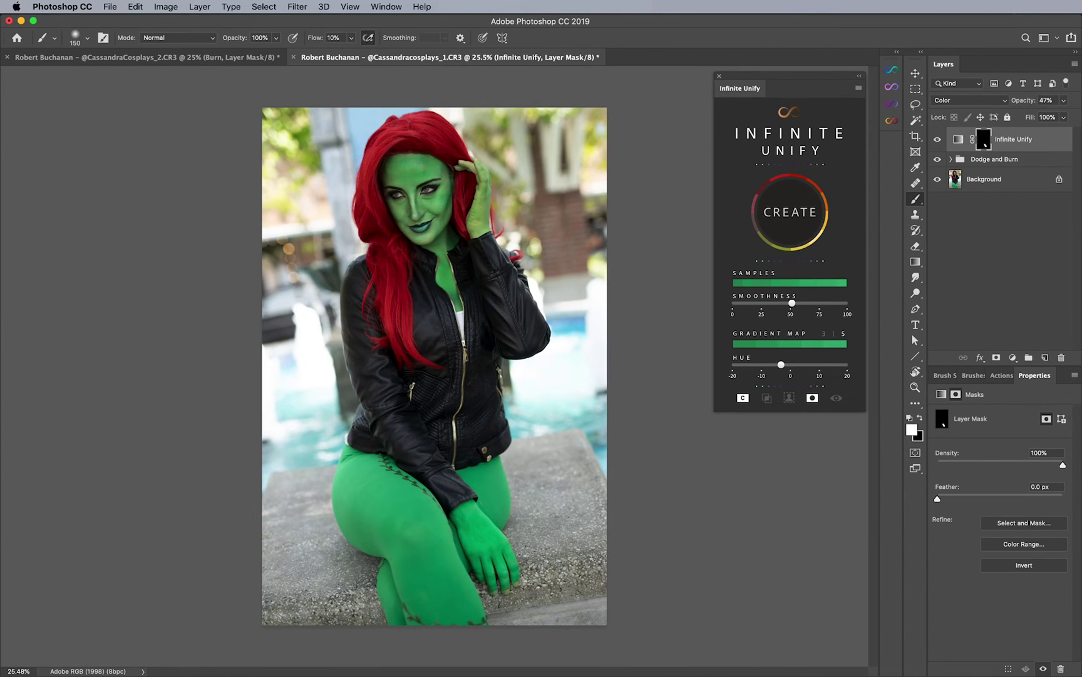
{"action": "left_click_drag", "start_coordinate": [785, 364], "coordinate": [786, 365]}
{"action": "left_click_drag", "start_coordinate": [783, 364], "coordinate": [781, 365]}
Step: Add a Hue/Saturation adjustment layer and lower its saturation to about -14
{"action": "key", "text": "z"}
{"action": "left_click_drag", "start_coordinate": [439, 533], "coordinate": [486, 532]}
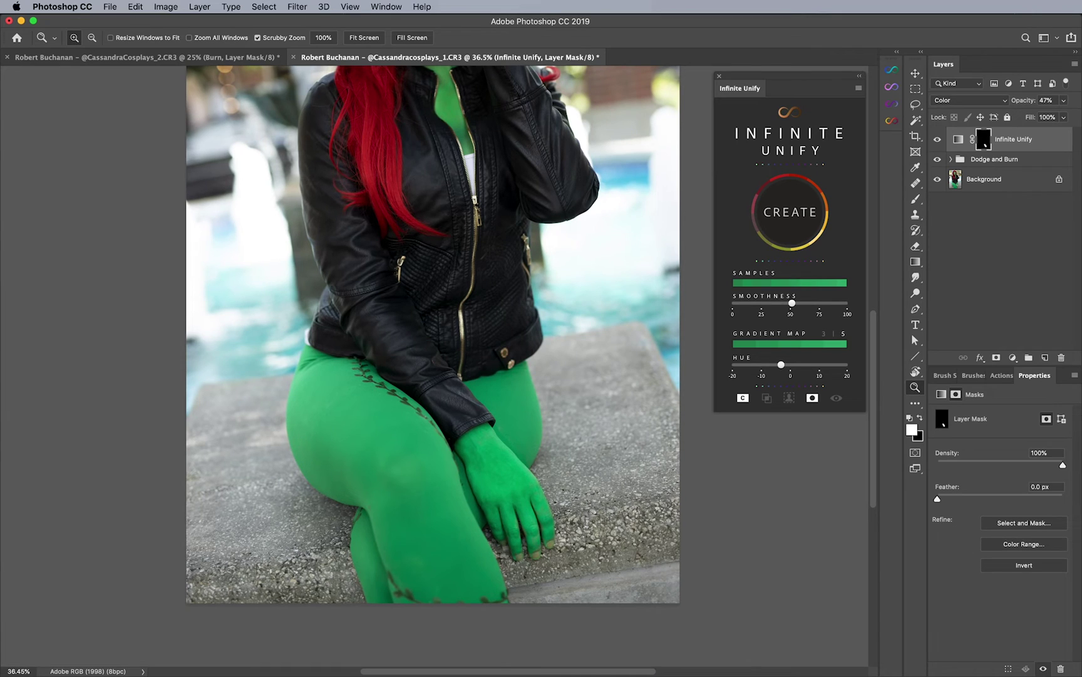
{"action": "left_click", "coordinate": [1013, 357]}
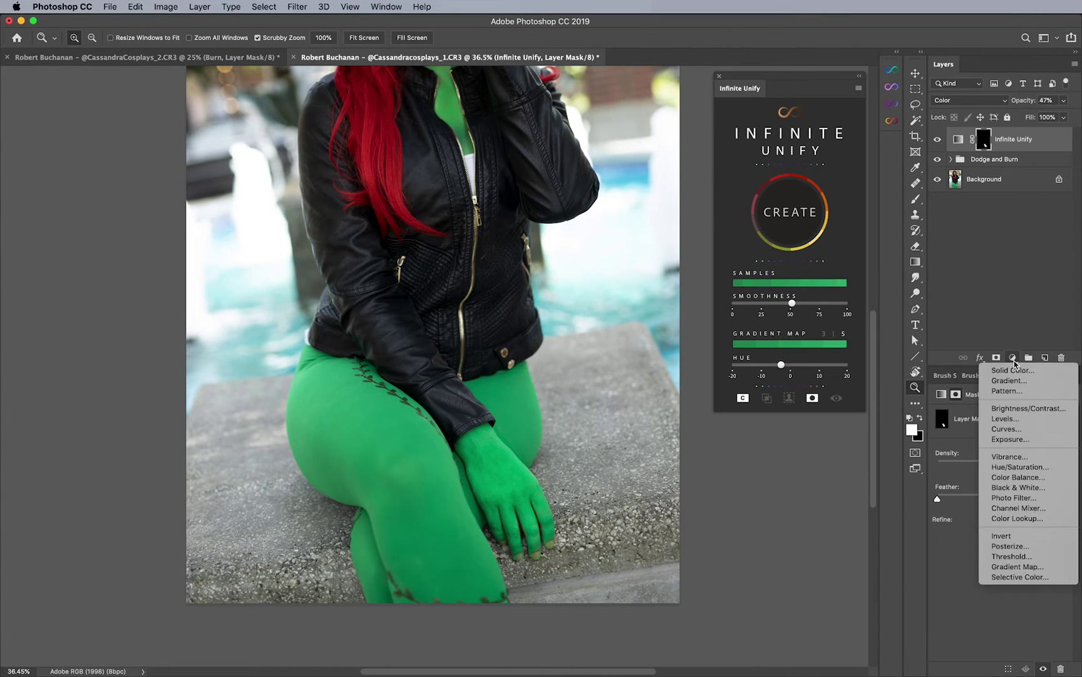
{"action": "left_click", "coordinate": [1001, 472]}
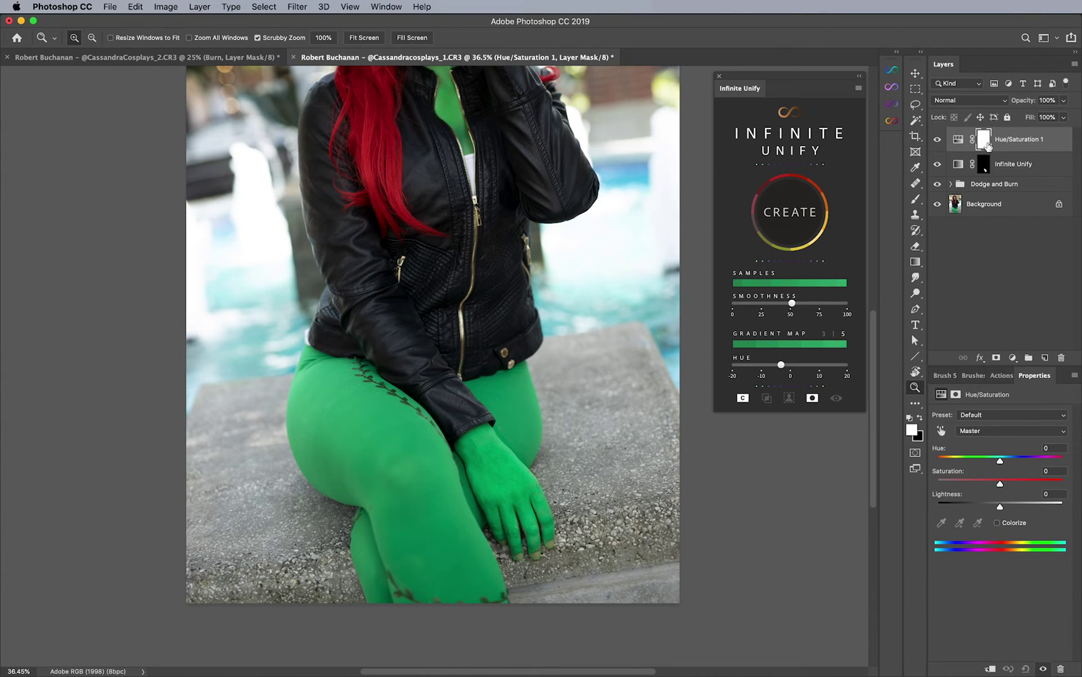
{"action": "left_click", "coordinate": [959, 140]}
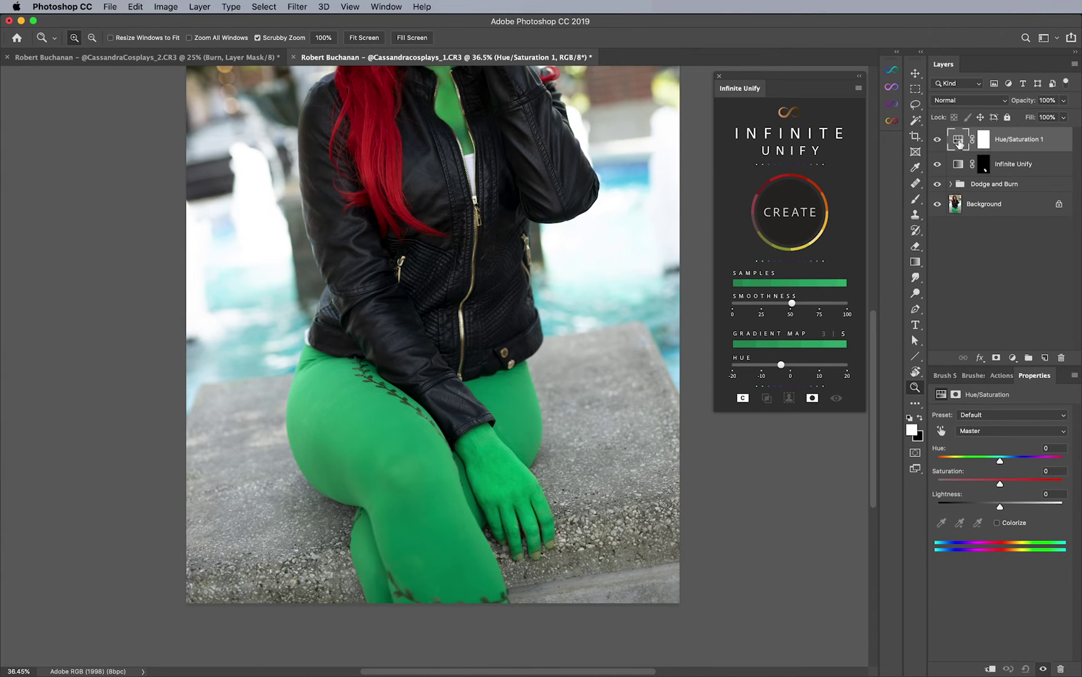
{"action": "left_click_drag", "start_coordinate": [1000, 484], "coordinate": [980, 484]}
Step: Clip the Hue/Saturation layer to Infinite Unify and fine-tune saturation to -15, comparing before and after
{"action": "key", "text": "alt"}
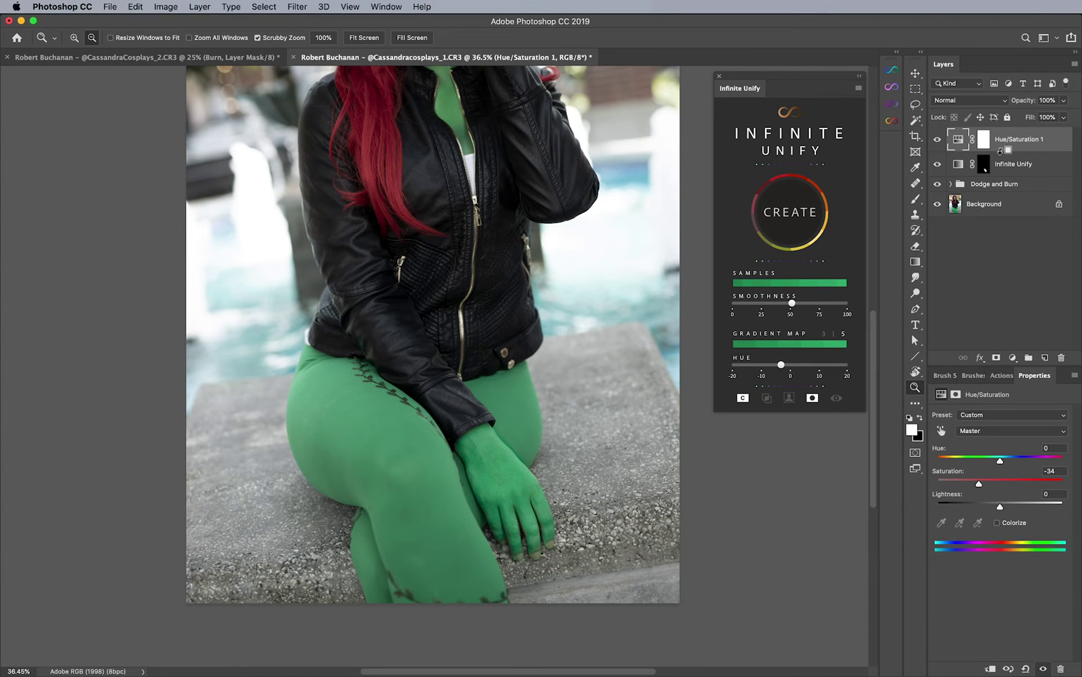
{"action": "left_click", "coordinate": [1002, 150], "text": "alt"}
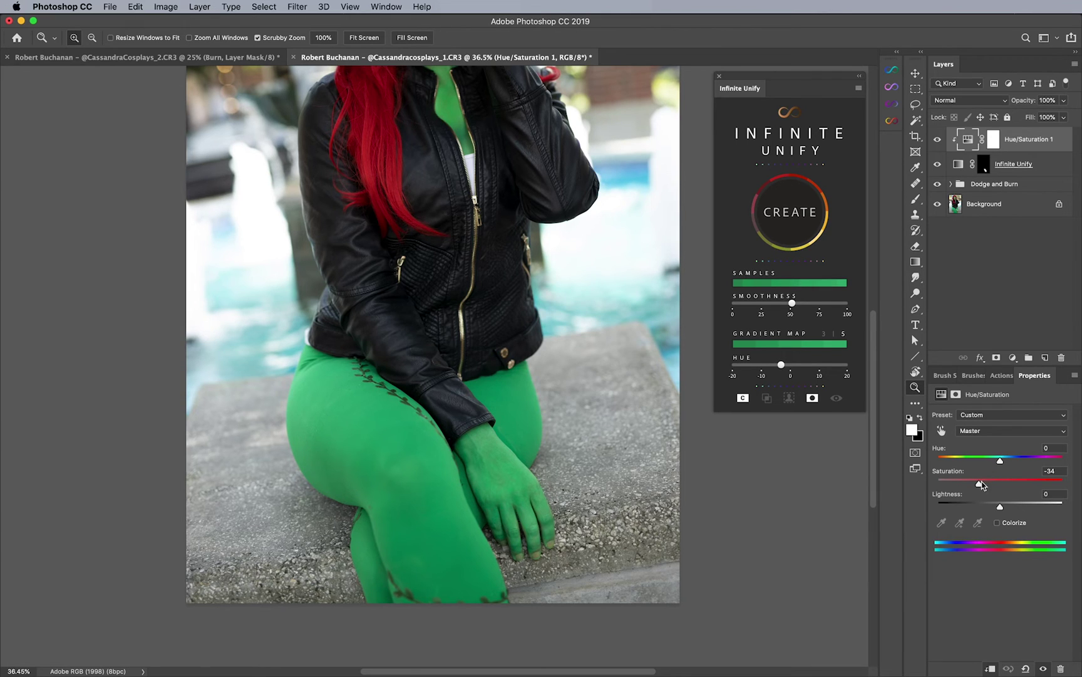
{"action": "mouse_move", "coordinate": [979, 483]}
{"action": "left_mouse_down"}
{"action": "mouse_move", "coordinate": [931, 486]}
{"action": "mouse_move", "coordinate": [1022, 485]}
{"action": "mouse_move", "coordinate": [984, 489]}
{"action": "left_mouse_up"}
{"action": "left_click", "coordinate": [939, 140]}
{"action": "left_click", "coordinate": [939, 140]}
{"action": "mouse_move", "coordinate": [983, 483]}
{"action": "left_mouse_down"}
{"action": "mouse_move", "coordinate": [1005, 486]}
{"action": "mouse_move", "coordinate": [991, 484]}
{"action": "left_mouse_up"}
Step: Paint white on the Infinite Unify mask to spread the green tint onto the face
{"action": "left_click", "coordinate": [985, 166]}
{"action": "scroll", "coordinate": [432, 332], "scroll_direction": "up", "scroll_amount": 5}
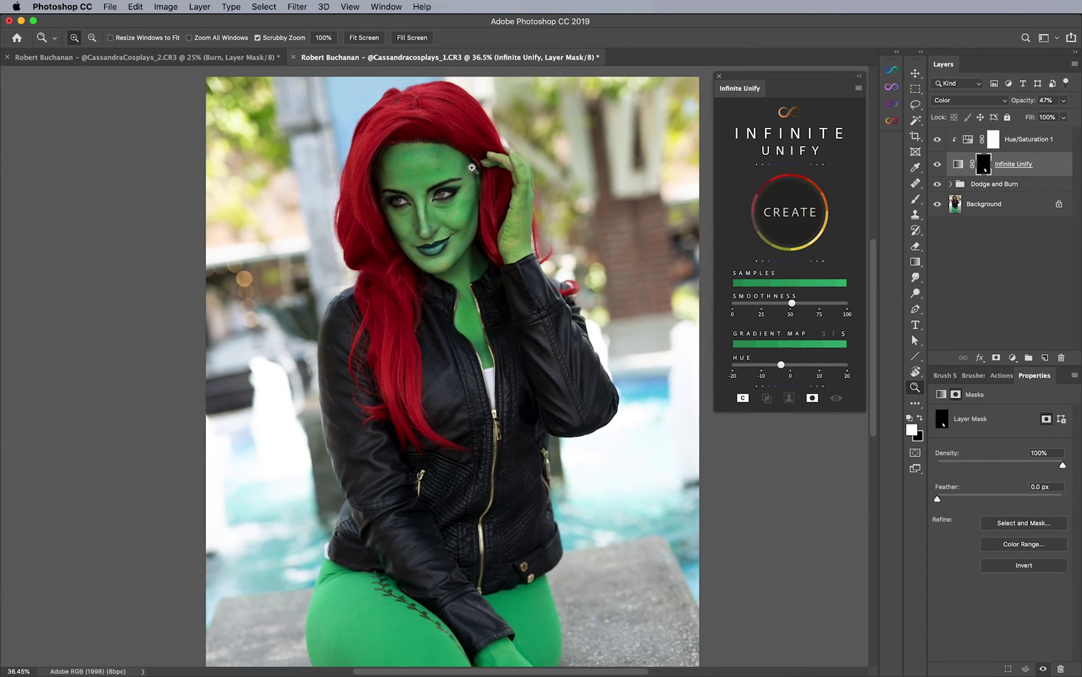
{"action": "scroll", "coordinate": [432, 332], "scroll_direction": "up", "scroll_amount": 2}
{"action": "key", "text": "b"}
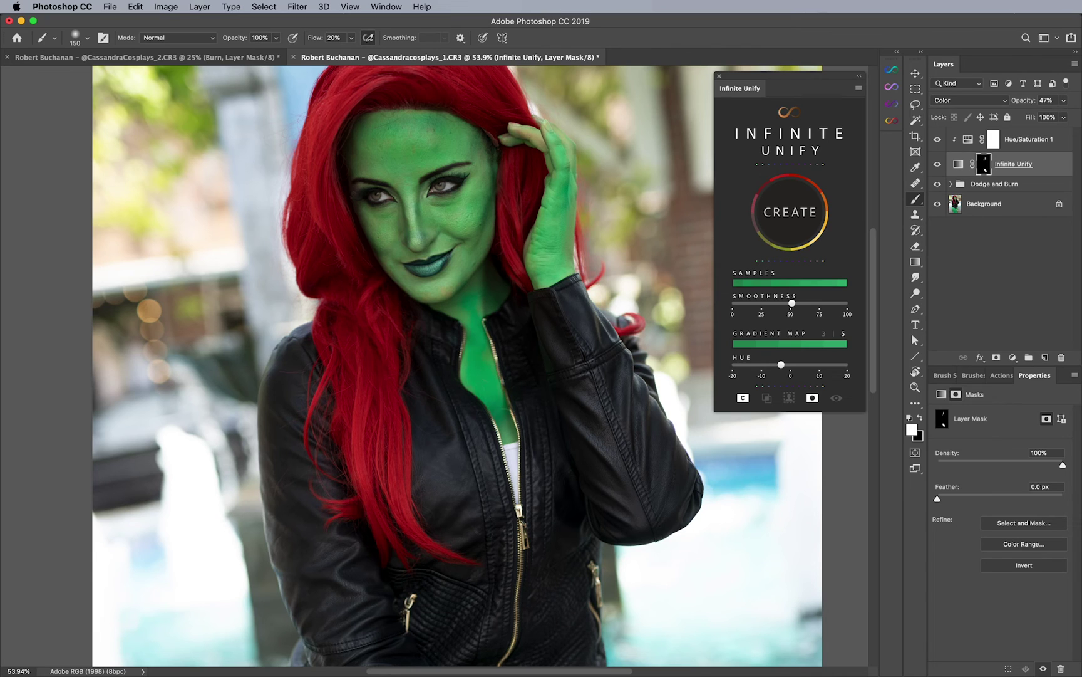
{"action": "key", "text": "bracketleft"}
{"action": "key", "text": "bracketleft"}
{"action": "scroll", "coordinate": [491, 292], "scroll_direction": "up", "scroll_amount": 2}
{"action": "key", "text": "bracketright"}
{"action": "key", "text": "bracketright"}
{"action": "key", "text": "bracketright"}
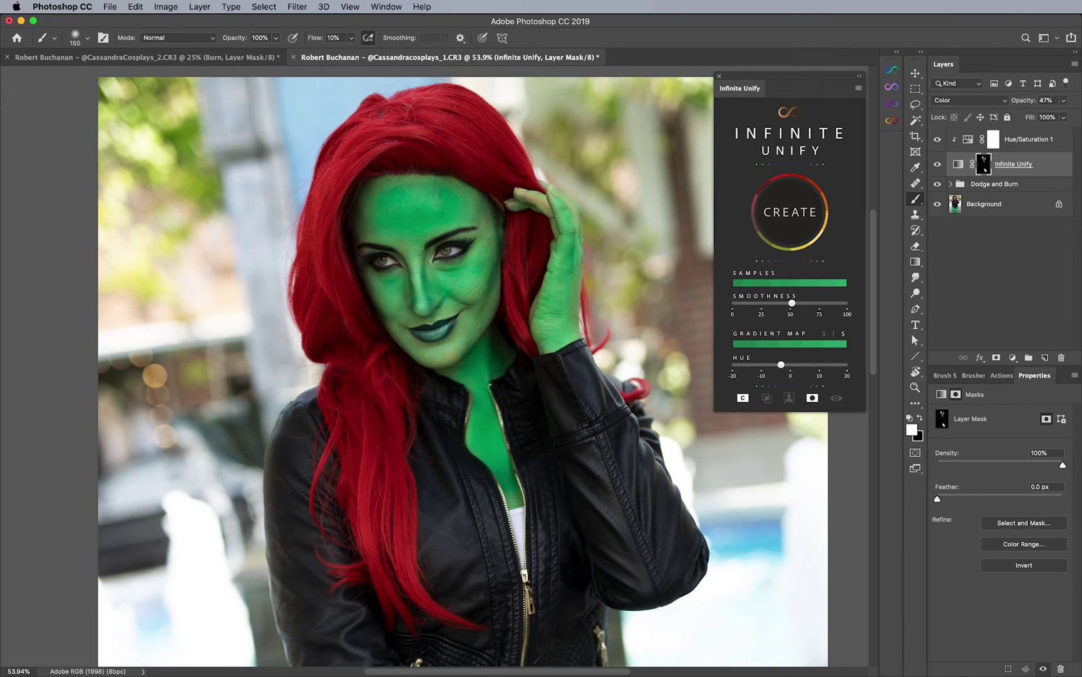
Step: Extend the green over the neck and raised hand with a smaller brush, then view the whole photo
{"action": "key", "text": "bracketleft"}
{"action": "key", "text": "bracketright"}
{"action": "key", "text": "bracketright"}
{"action": "key", "text": "bracketright"}
{"action": "key", "text": "bracketleft"}
{"action": "key", "text": "bracketleft"}
{"action": "key", "text": "bracketleft"}
{"action": "left_click", "coordinate": [446, 169], "text": "alt"}
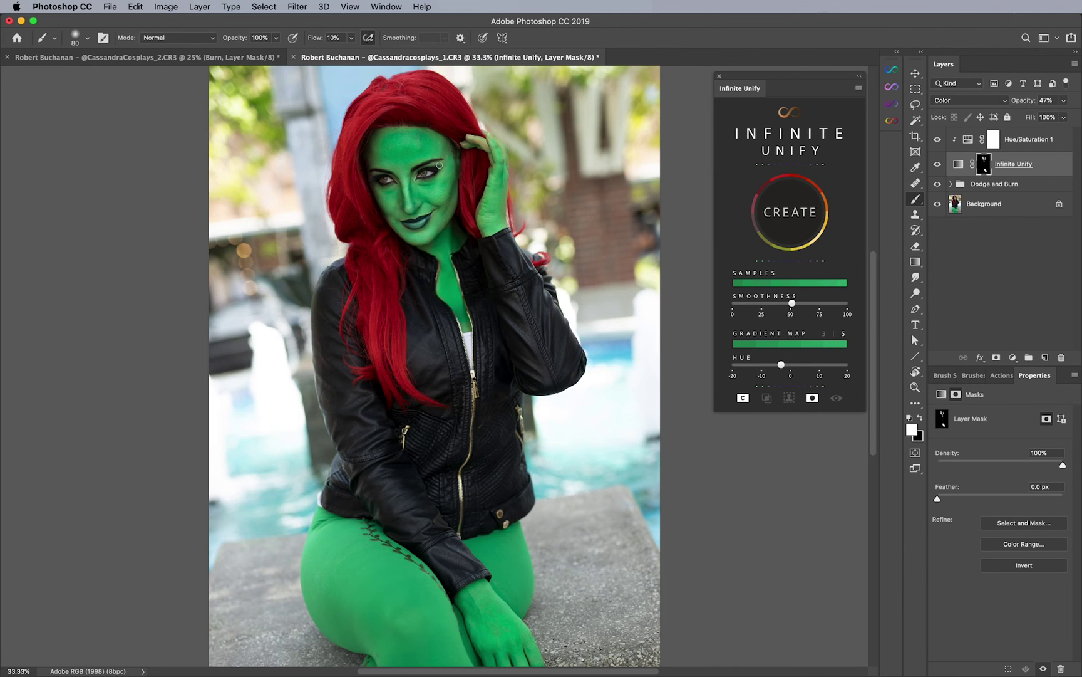
{"action": "key", "text": "bracketright"}
{"action": "key", "text": "z"}
{"action": "left_click_drag", "start_coordinate": [437, 270], "coordinate": [407, 270]}
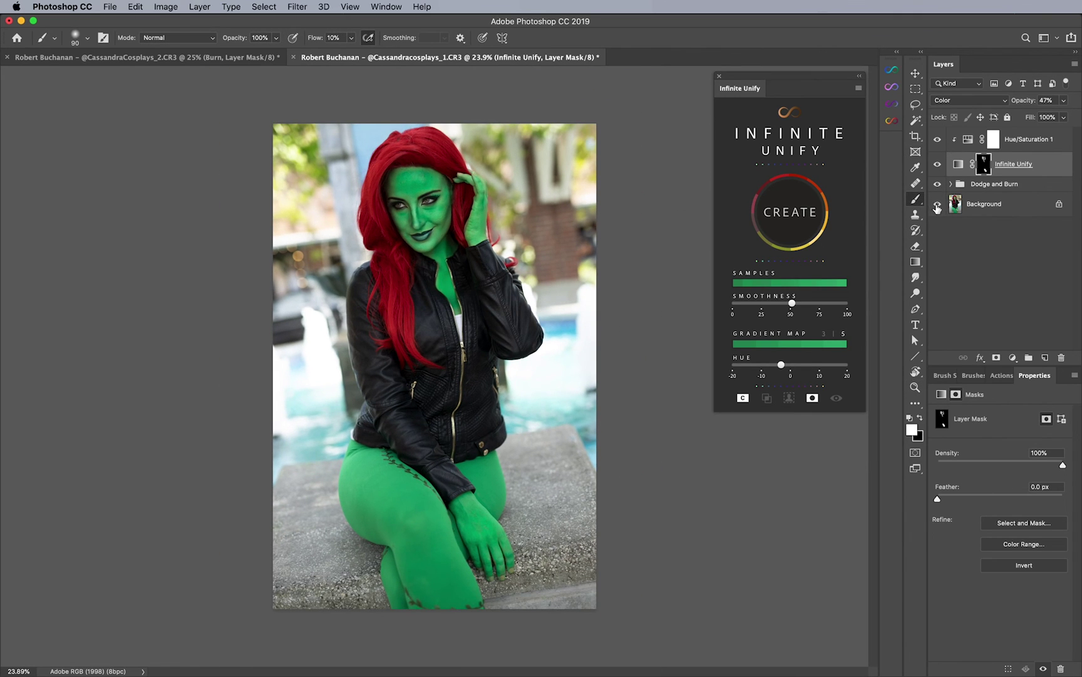
Step: Compare the edit against the original photo, then toggle the Burn layer on and off
{"action": "left_click", "coordinate": [937, 205], "text": "alt"}
{"action": "left_click", "coordinate": [937, 207], "text": "alt"}
{"action": "left_click", "coordinate": [952, 185]}
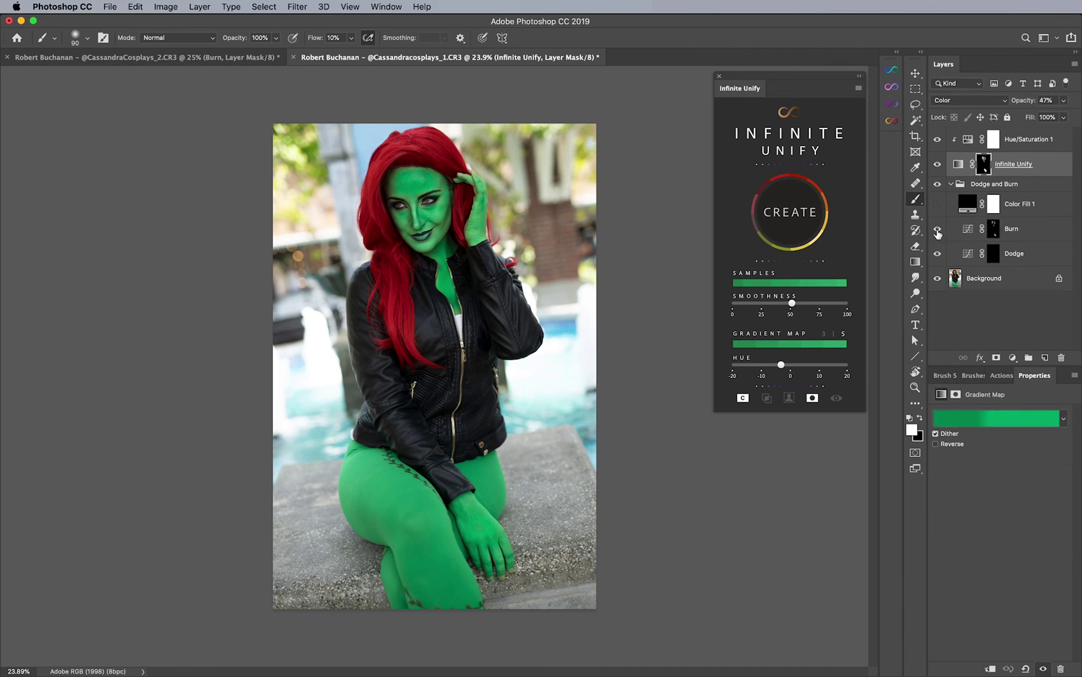
{"action": "left_click", "coordinate": [938, 229]}
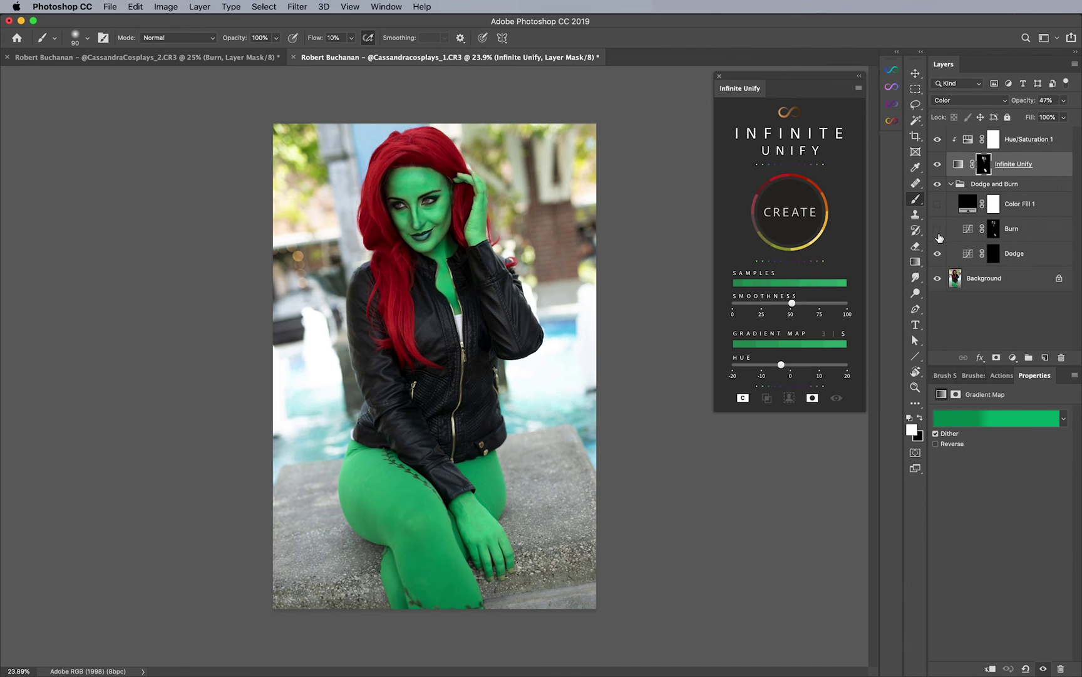
{"action": "left_click", "coordinate": [938, 229]}
{"action": "left_click", "coordinate": [939, 229]}
{"action": "left_click", "coordinate": [940, 230]}
{"action": "left_click", "coordinate": [939, 229]}
{"action": "left_click", "coordinate": [939, 230]}
Step: Select the Burn layer's mask with black as the painting colour and a larger brush
{"action": "left_click", "coordinate": [994, 229]}
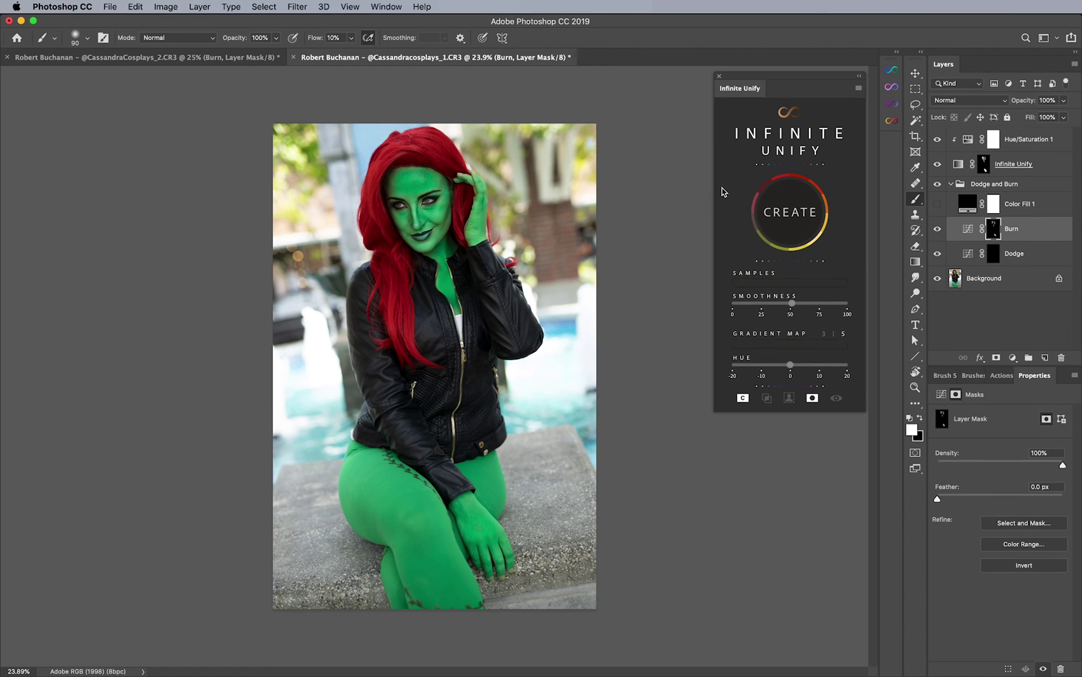
{"action": "key", "text": "x"}
{"action": "key", "text": "bracketright"}
{"action": "key", "text": "bracketright"}
{"action": "key", "text": "bracketright"}
{"action": "key", "text": "bracketright"}
{"action": "key", "text": "bracketright"}
{"action": "key", "text": "bracketright"}
{"action": "key", "text": "bracketright"}
{"action": "key", "text": "bracketright"}
Step: Lower brush flow to 5%, recheck against the original photo, and switch to the Move tool
{"action": "left_click_drag", "start_coordinate": [316, 39], "coordinate": [313, 40]}
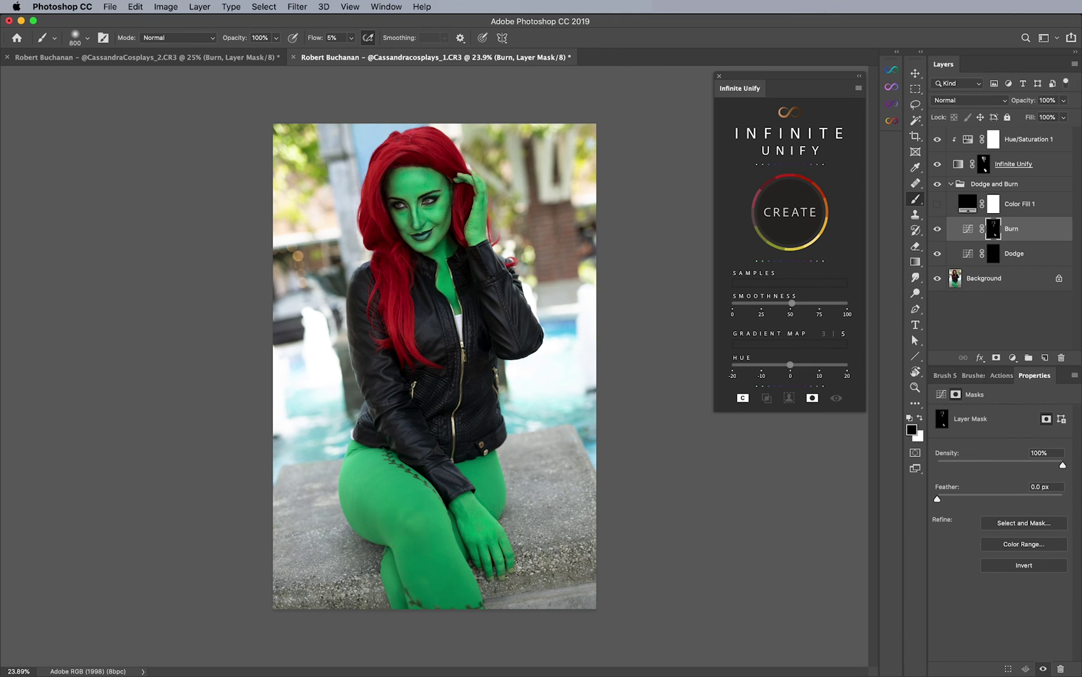
{"action": "left_click", "coordinate": [938, 278], "text": "alt"}
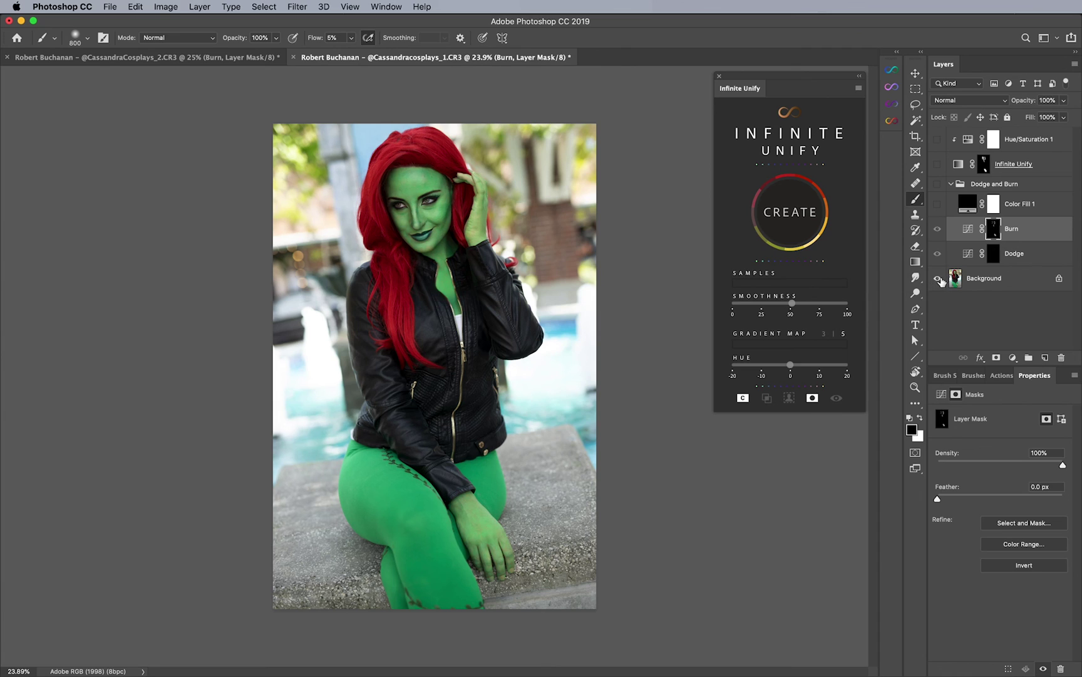
{"action": "left_click", "coordinate": [939, 278], "text": "alt"}
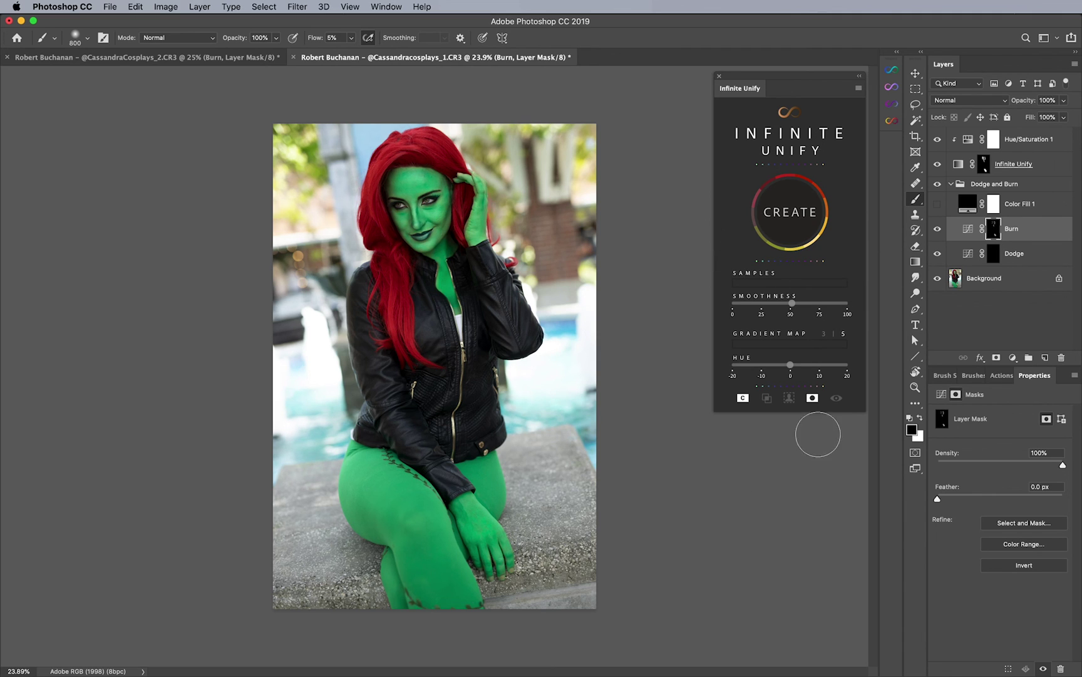
{"action": "key", "text": "v"}
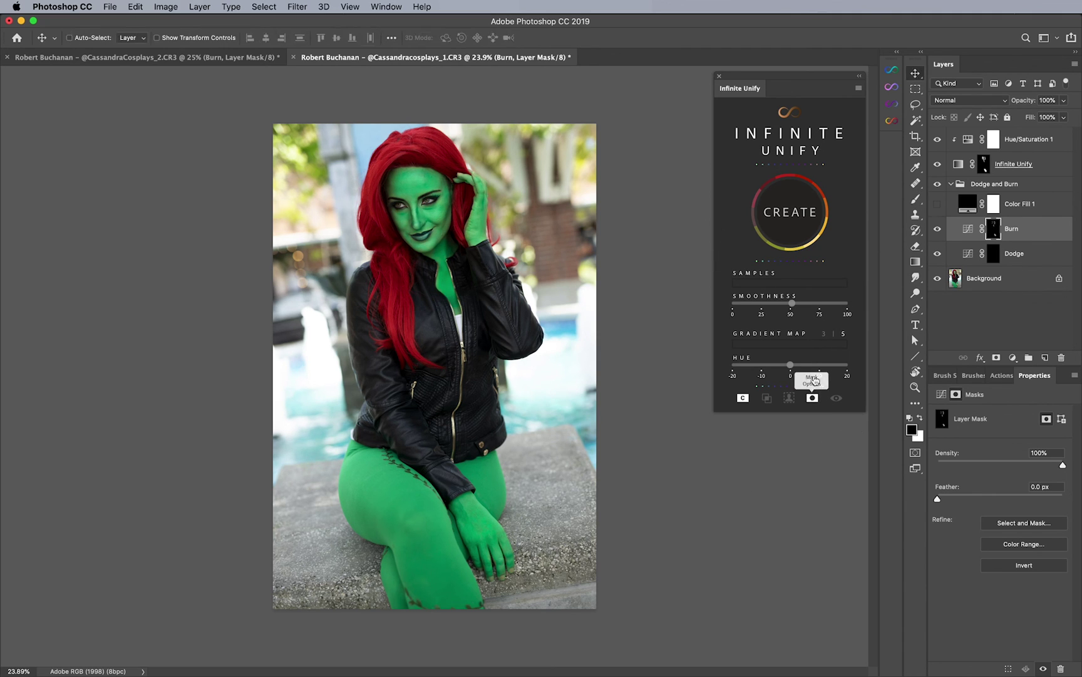